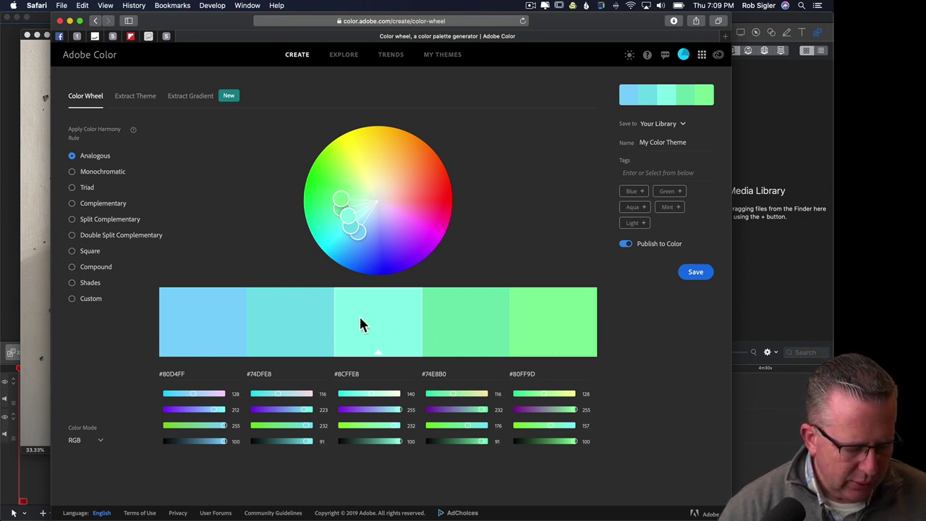
- Make each of the first three analogous swatches active in turn, ending on #8CFFE8
mouse_move(381, 359)
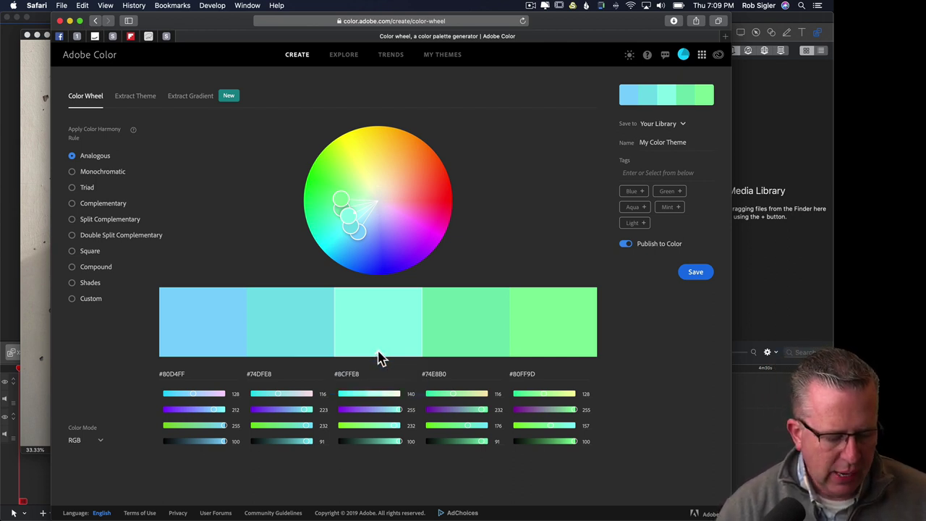
click(210, 325)
click(300, 333)
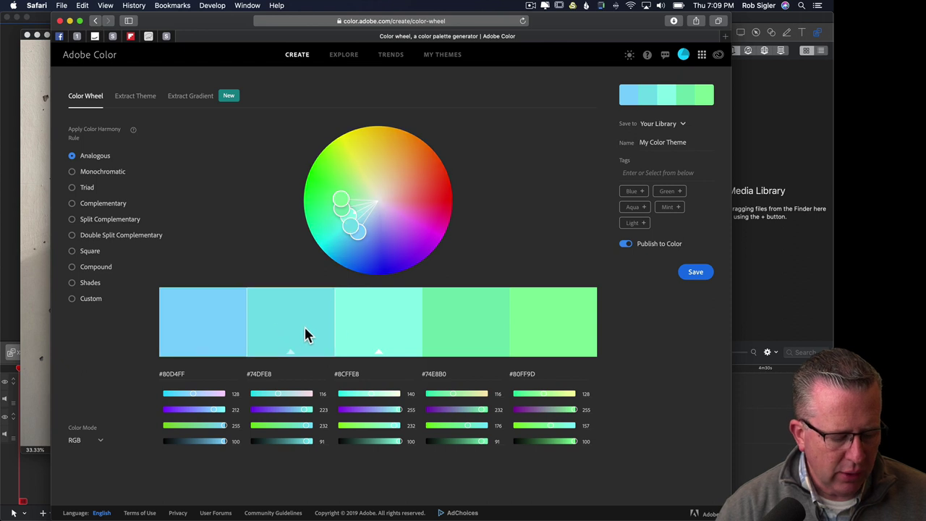
click(374, 328)
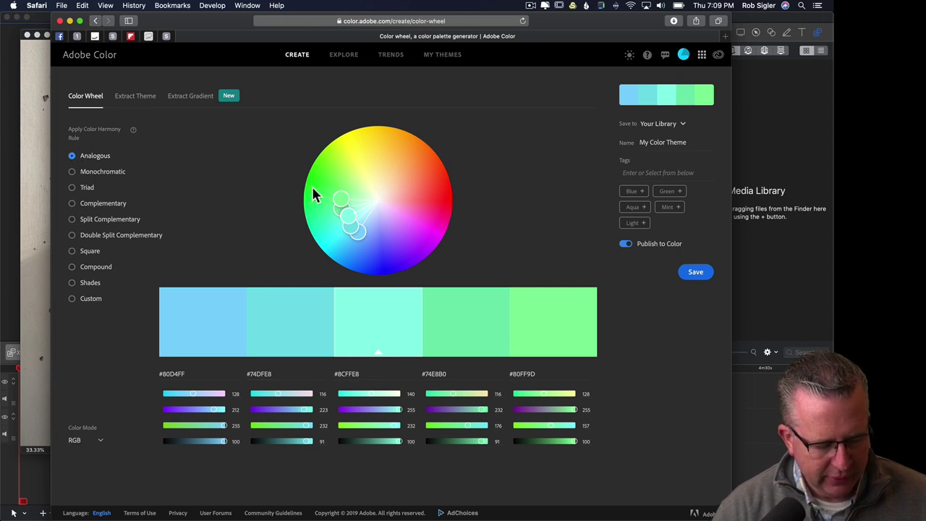
- Rotate the analogous palette from cyan-greens through blues to reds and magentas, #FF510D to #FB0DFF
drag(348, 211, 319, 225)
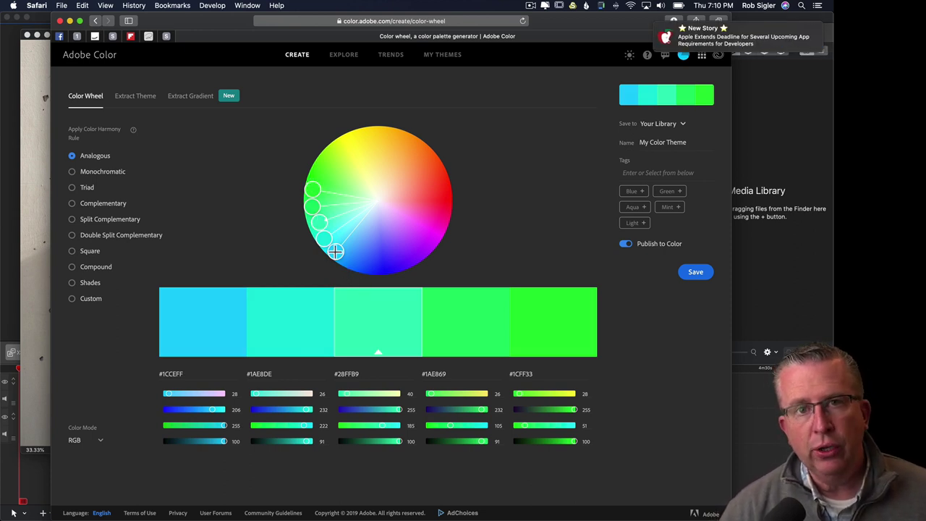
drag(323, 234, 375, 270)
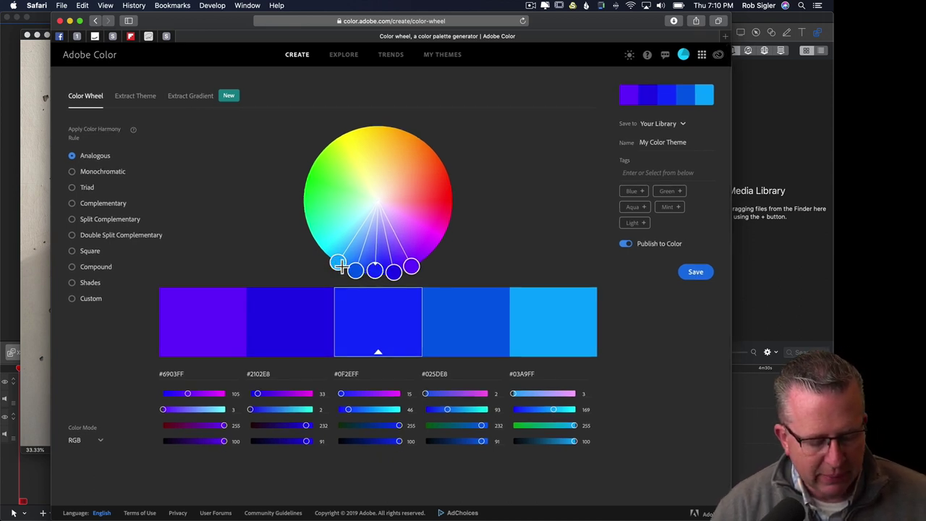
mouse_move(374, 268)
mouse_down()
mouse_move(461, 218)
mouse_move(454, 202)
mouse_up()
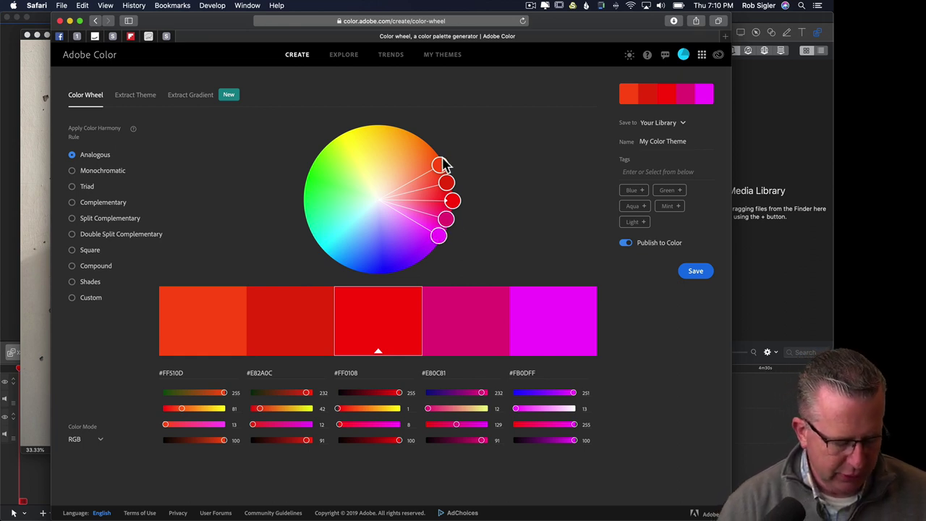
- Apply the Monochromatic rule and desaturate the fourth red toward grey
click(93, 178)
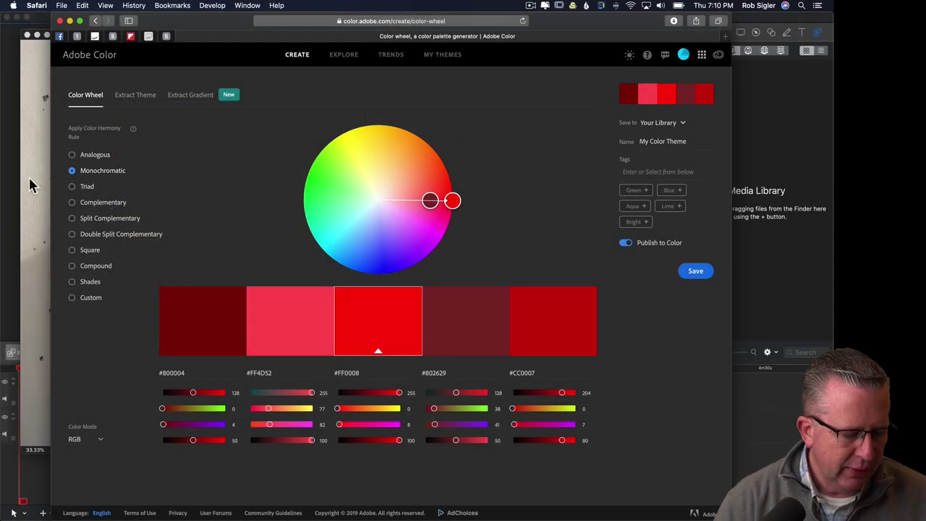
mouse_move(429, 204)
mouse_down()
mouse_move(399, 202)
mouse_move(441, 176)
mouse_move(419, 155)
mouse_move(413, 213)
mouse_up()
- Rotate Complementary pairs from magenta-green to blue-yellow, then apply Split Complementary
click(113, 207)
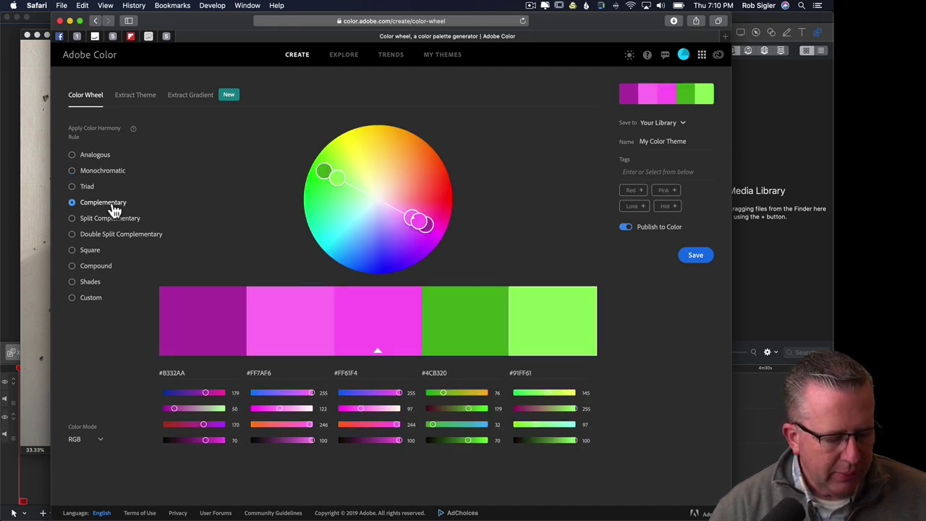
drag(417, 220, 441, 199)
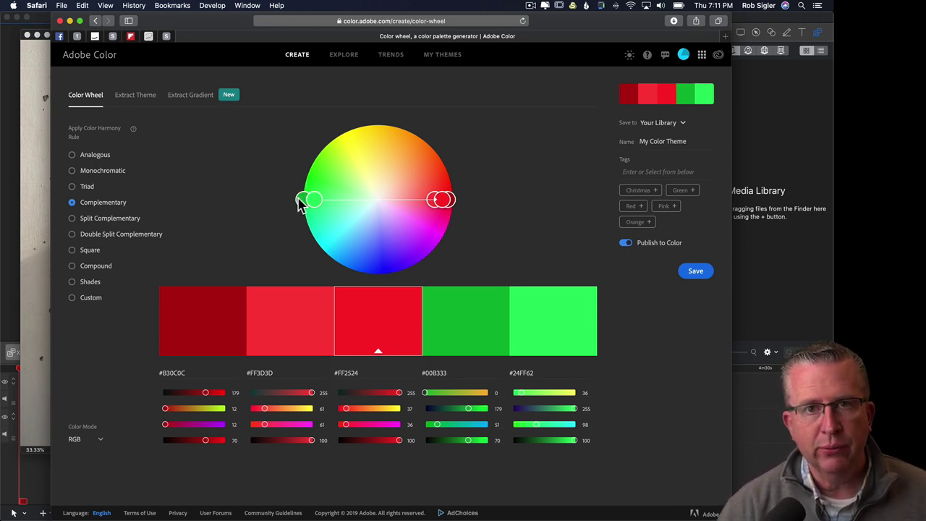
drag(446, 200, 375, 267)
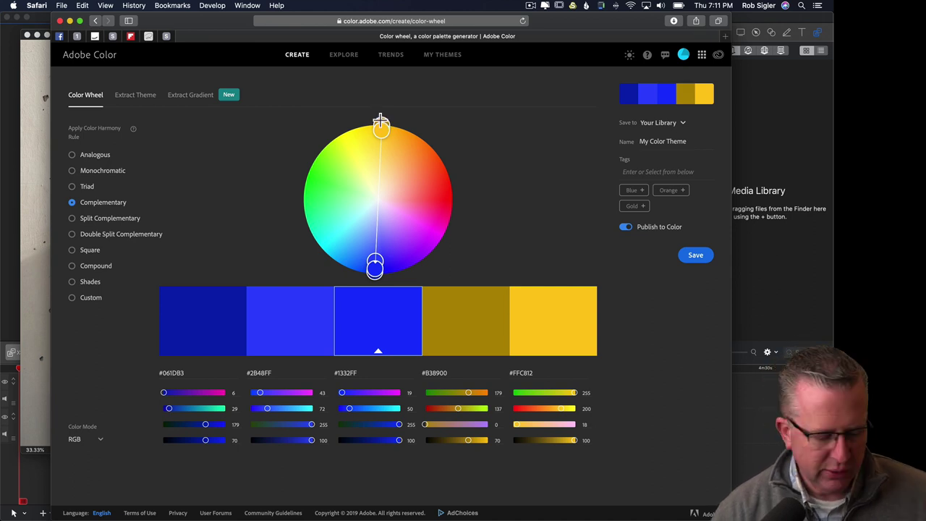
click(122, 220)
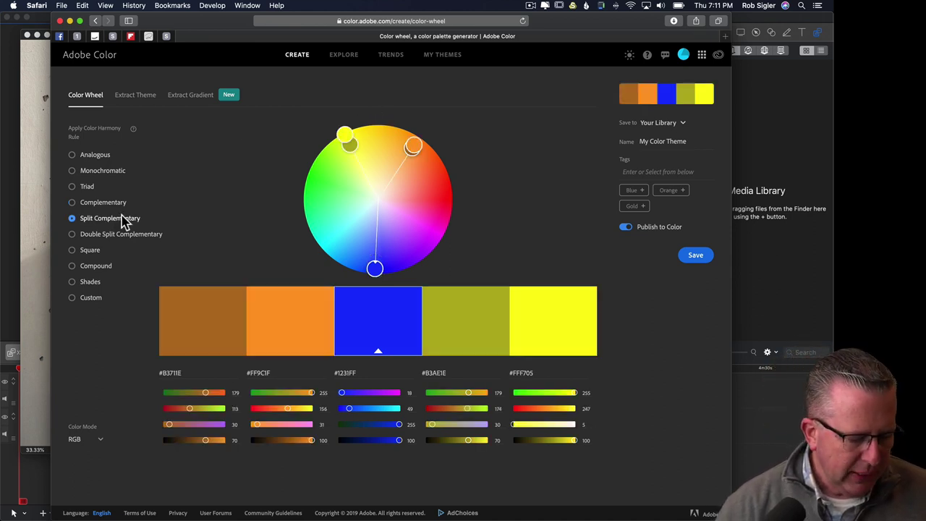
- Nudge the split complementary hues slightly, then apply the Square harmony rule
drag(374, 266, 378, 268)
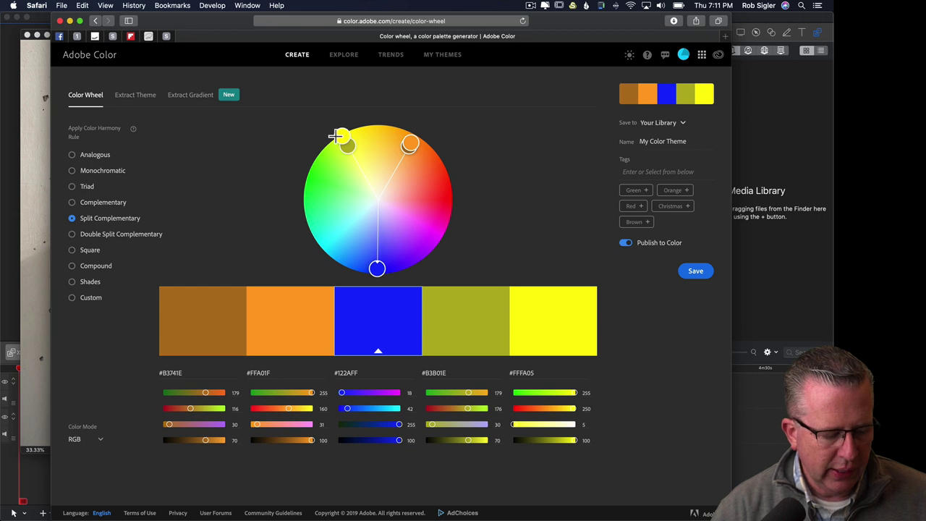
click(91, 253)
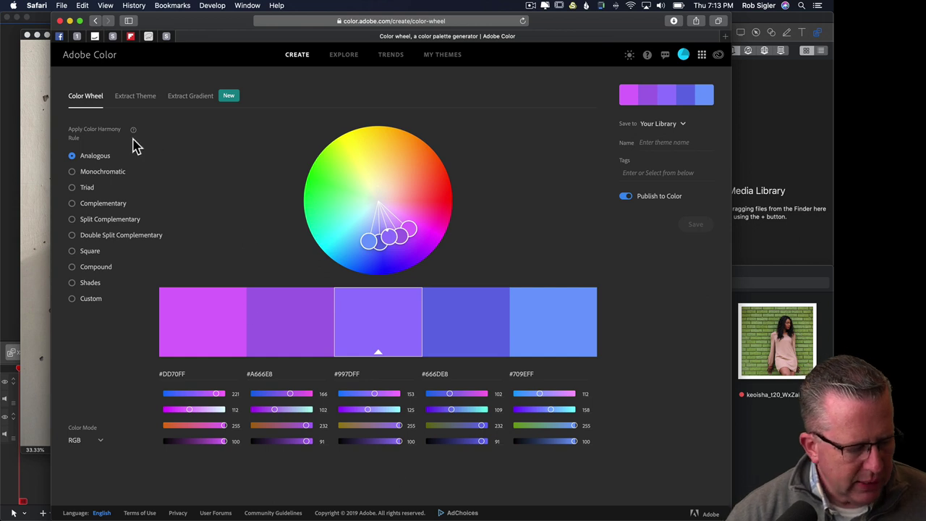
- Extract a theme from the young-woman photo and view its purple, cream and rust colours on the wheel
click(136, 96)
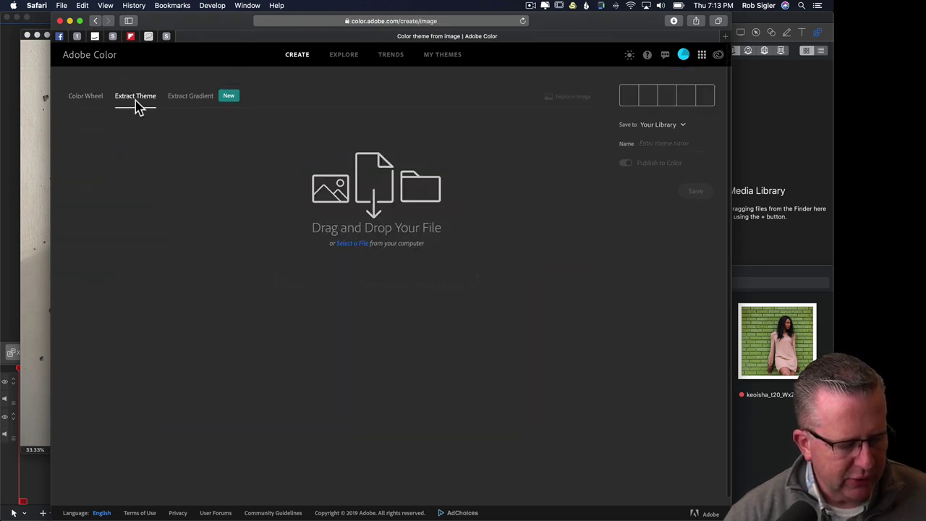
click(769, 430)
drag(674, 463, 377, 145)
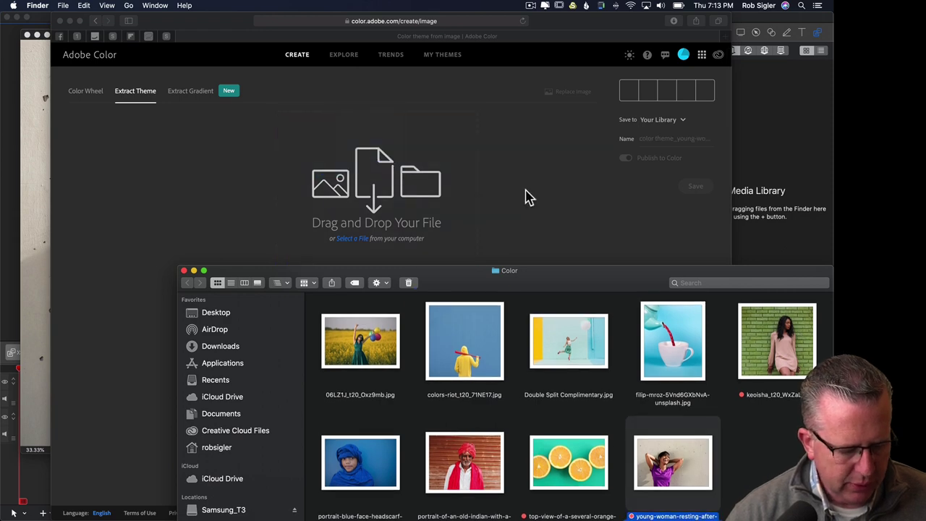
click(554, 206)
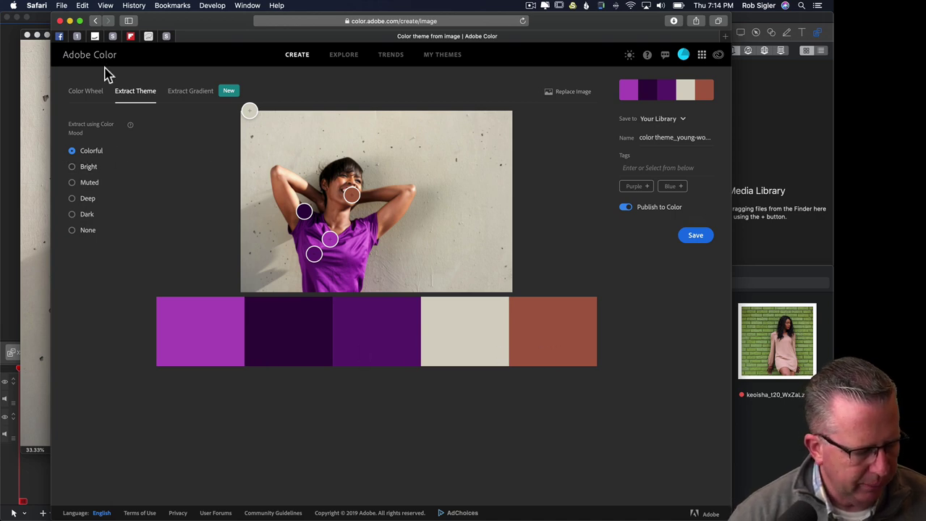
click(86, 93)
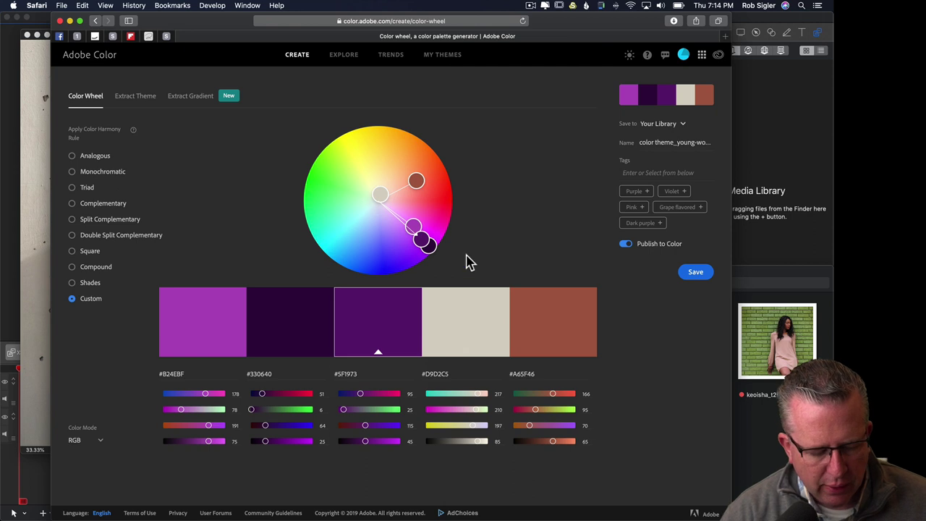
- Apply Complementary to the photo palette and select the green #79BF04 hex value
click(96, 207)
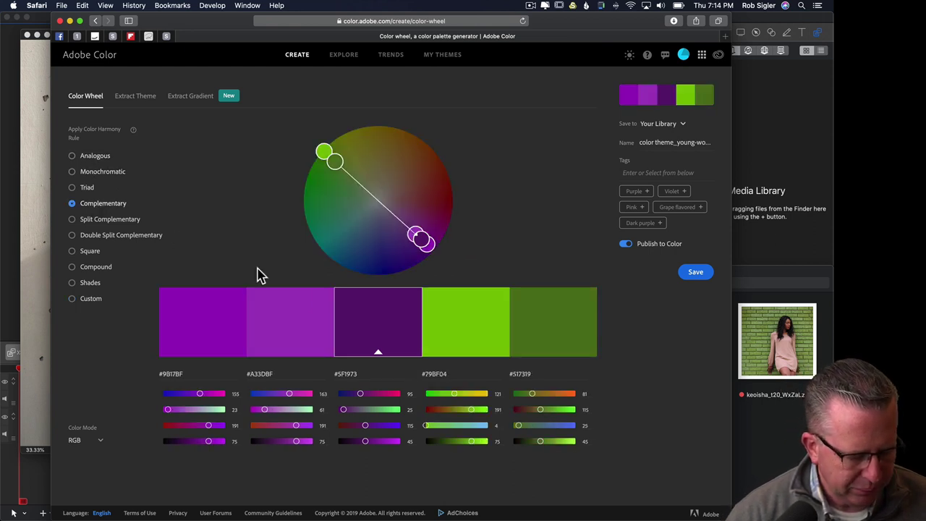
click(471, 340)
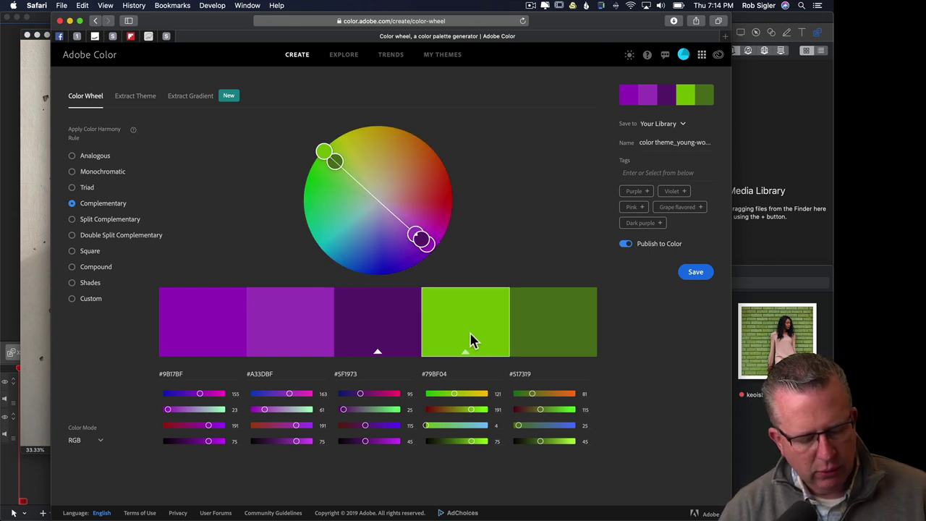
click(283, 336)
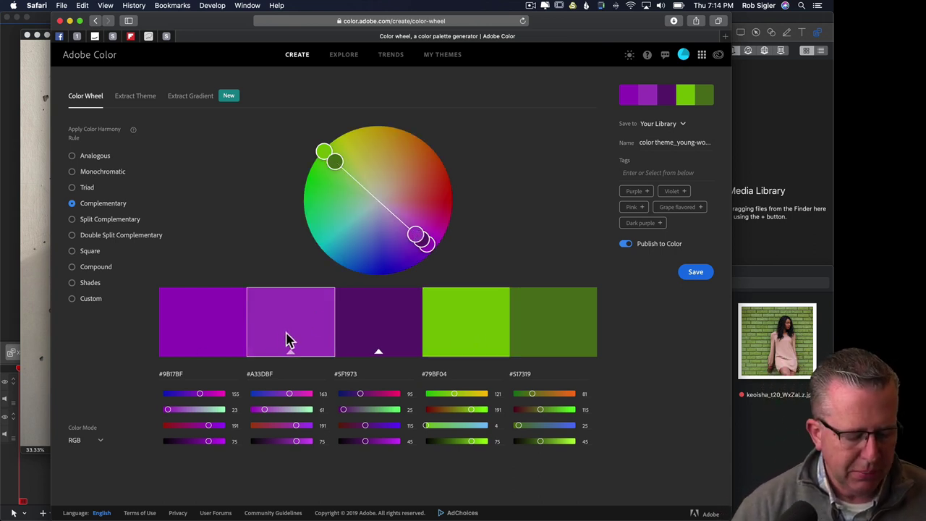
click(492, 337)
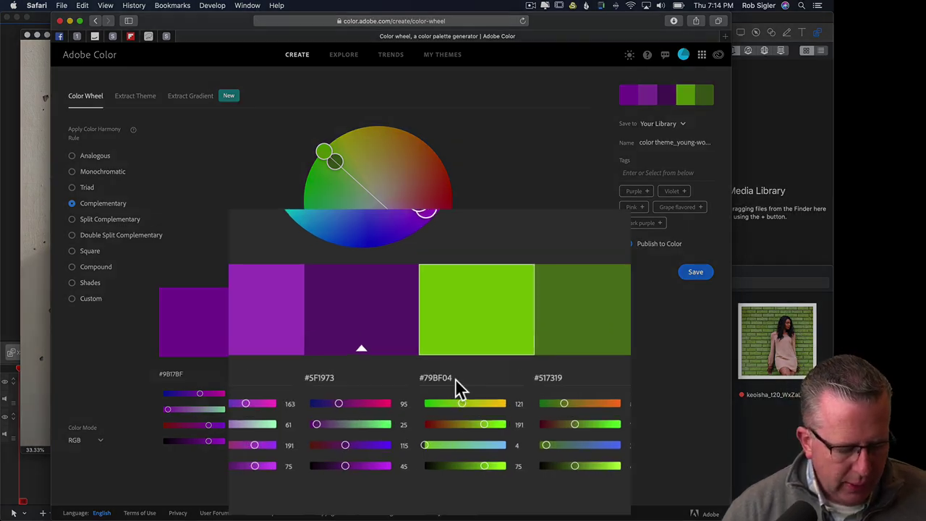
click(424, 375)
key(super+c)
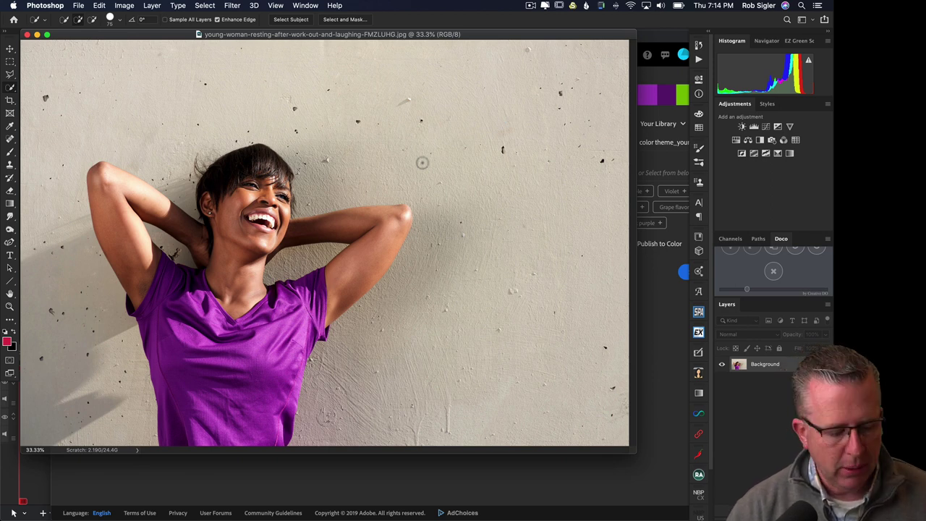
- Select the woman with Select > Subject, then invert the selection to the wall
click(205, 6)
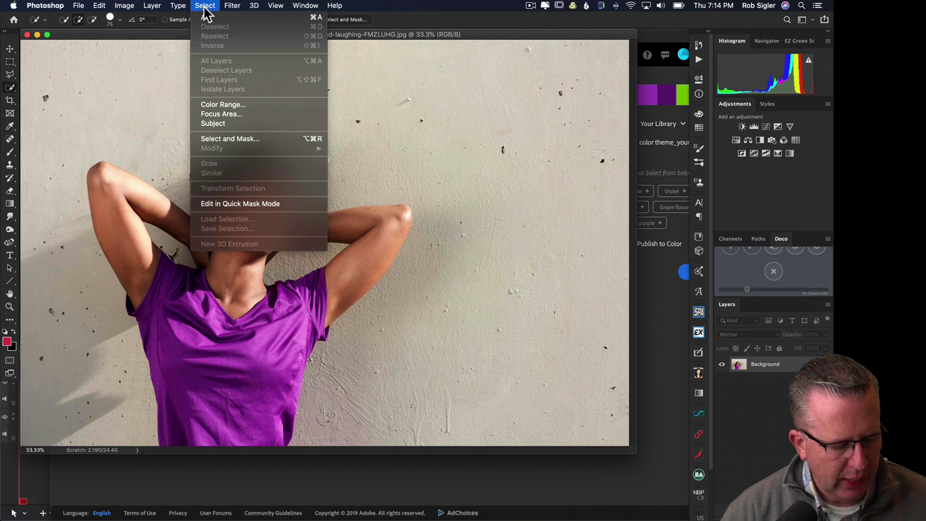
click(245, 129)
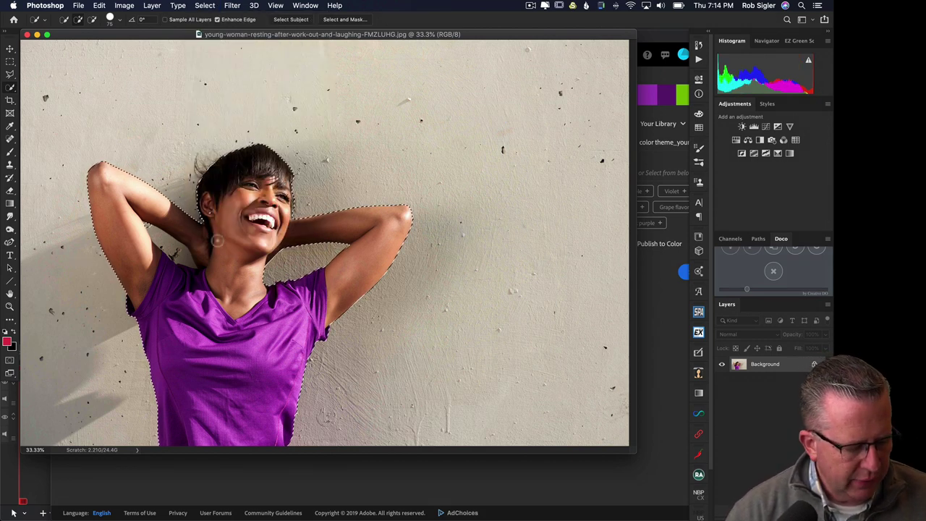
drag(174, 260, 177, 259)
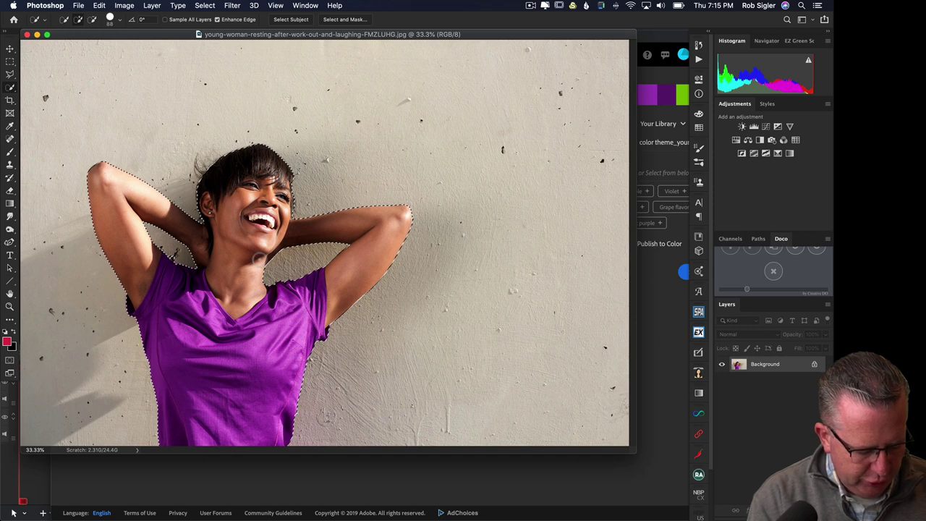
key(super+shift+i)
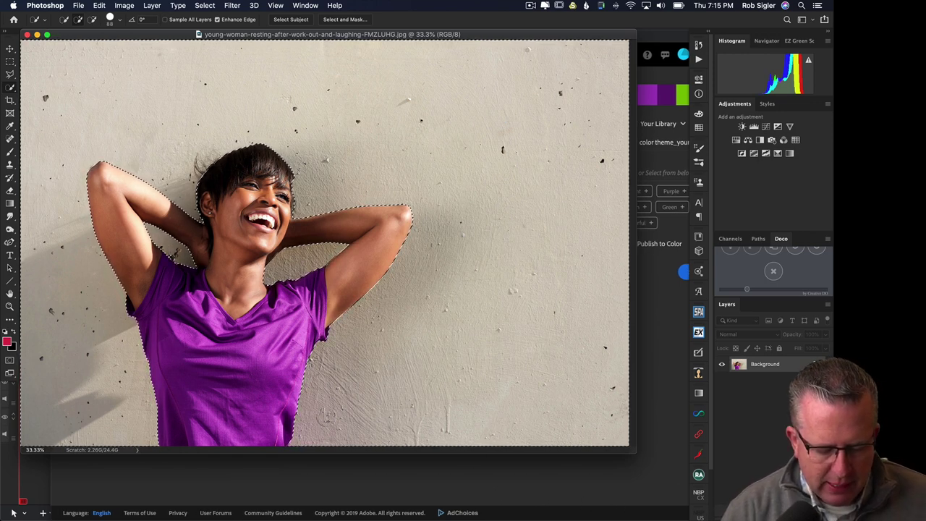
click(780, 506)
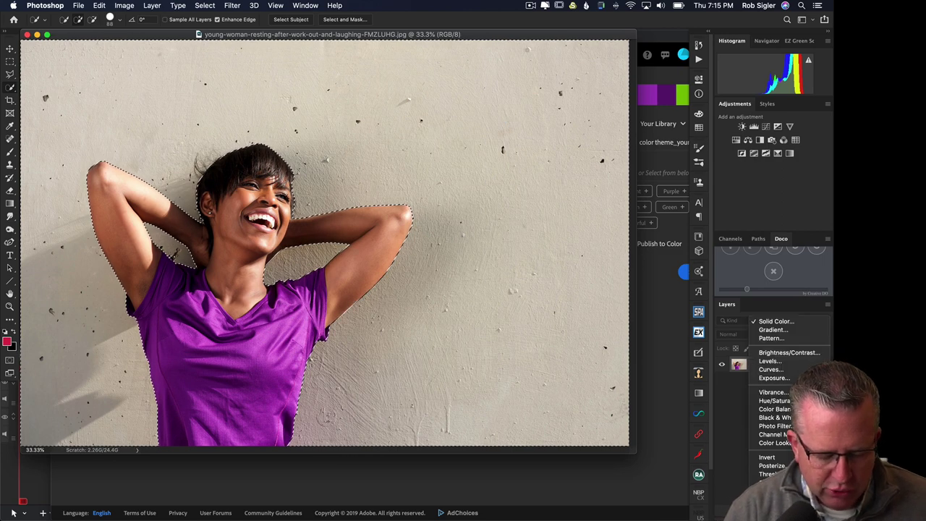
- Add a Solid Color fill of #79BF04 over the wall in Color blend mode
click(771, 323)
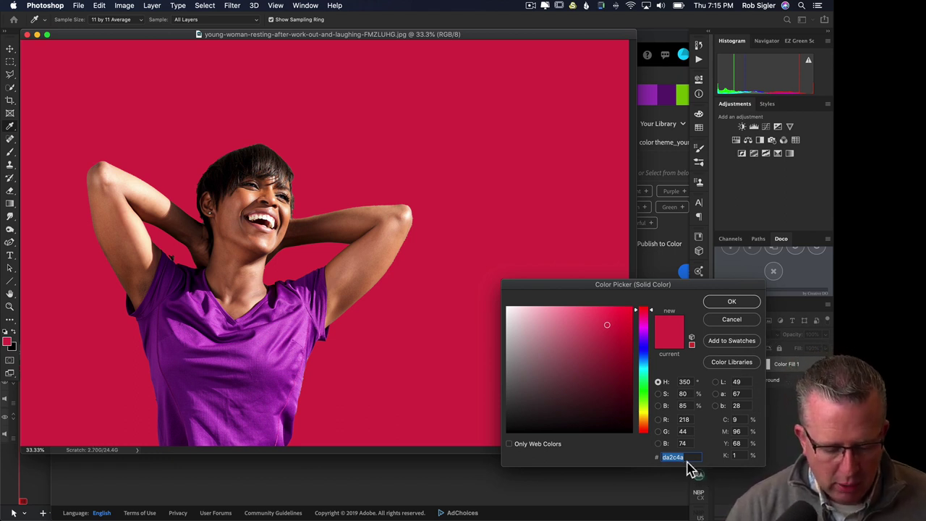
key(super+v)
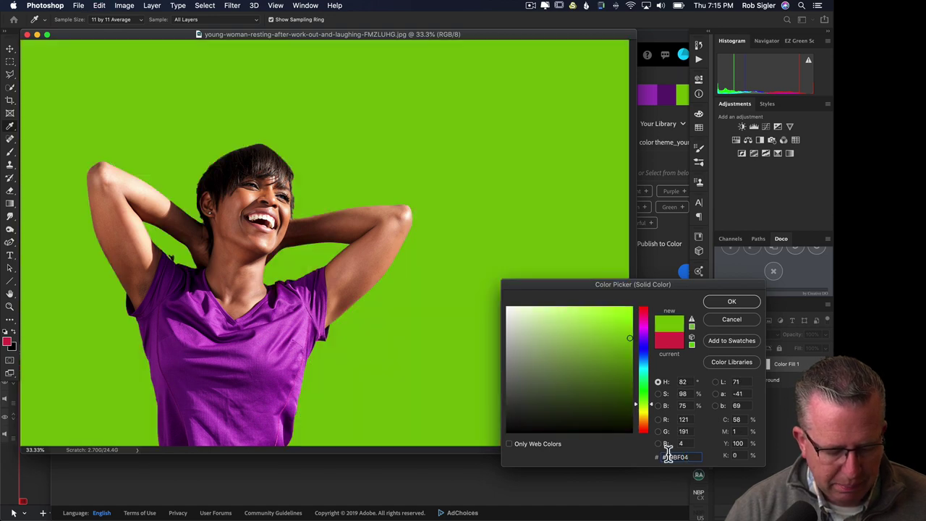
click(733, 302)
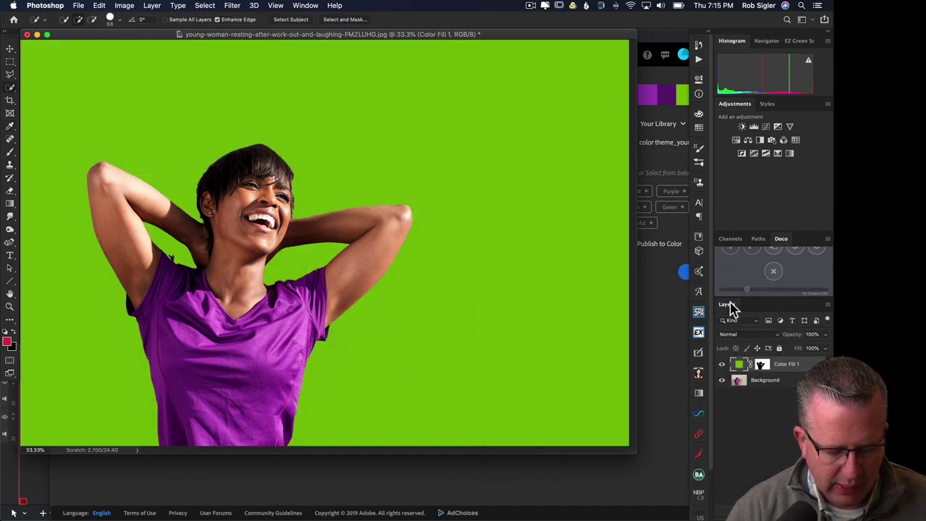
click(751, 335)
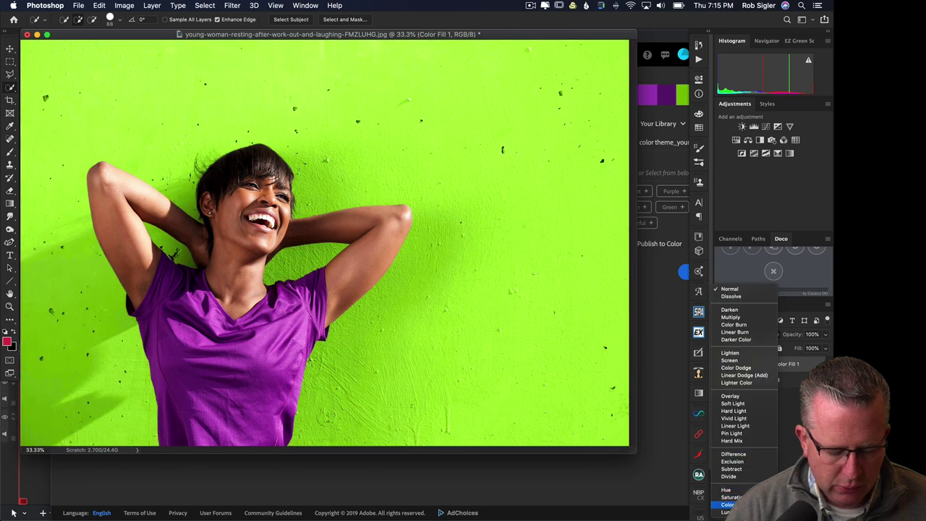
click(727, 505)
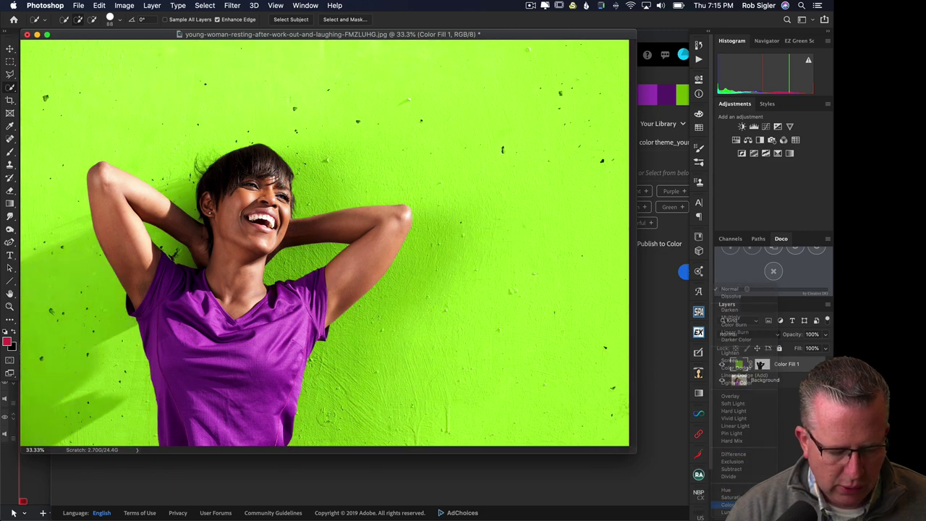
- Lighten the Color Fill 1 colour to pale green #a8c677
double_click(737, 368)
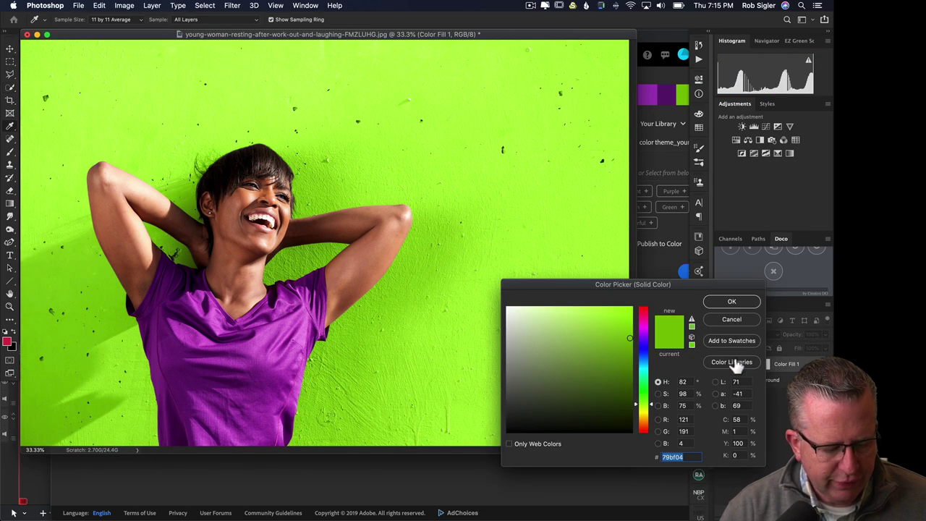
drag(627, 338, 558, 334)
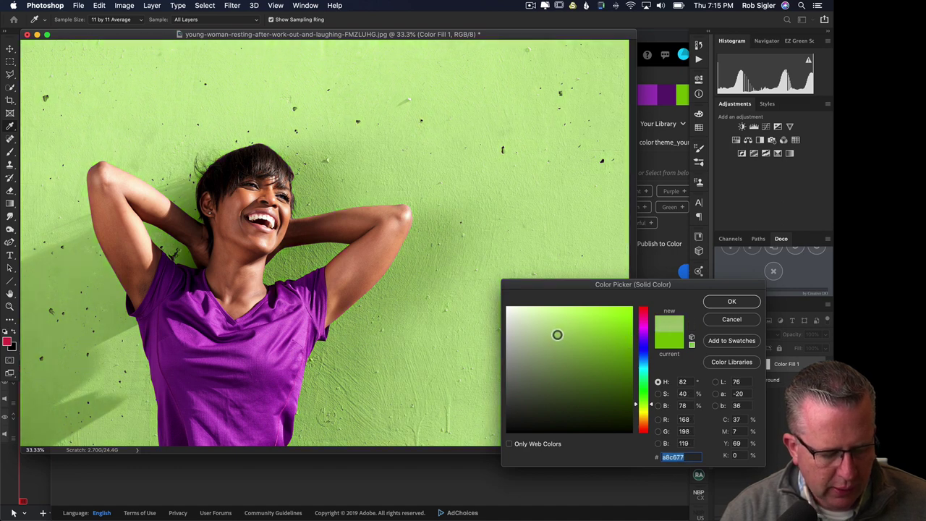
click(720, 303)
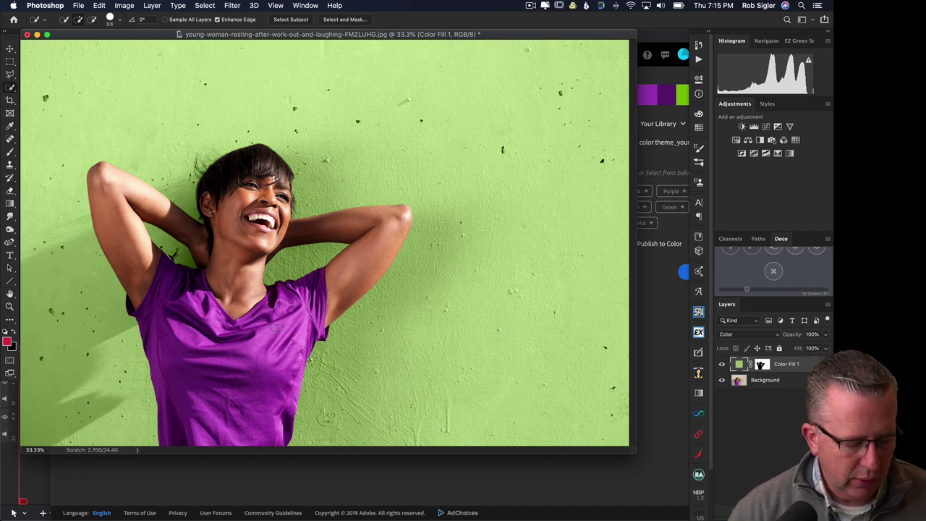
- Toggle the fill layer off and on to compare the green wall with the original
key(super+minus)
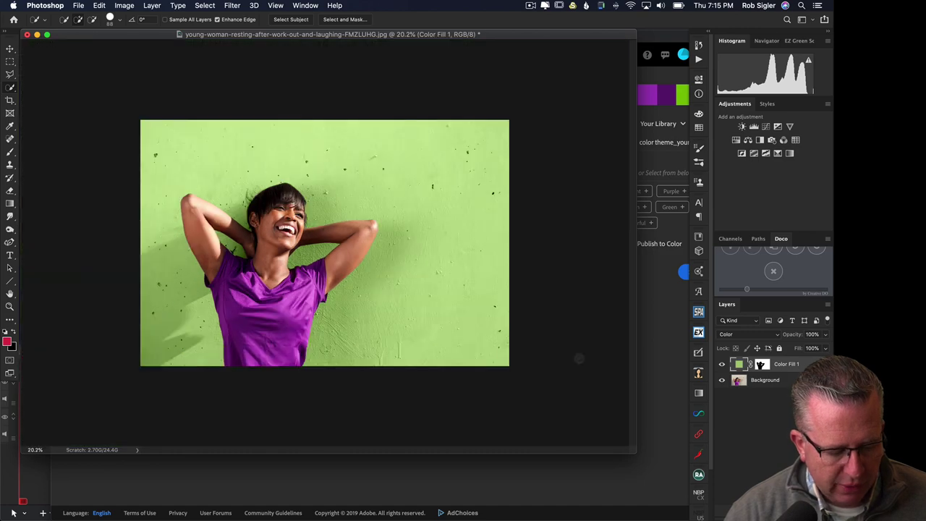
key(f)
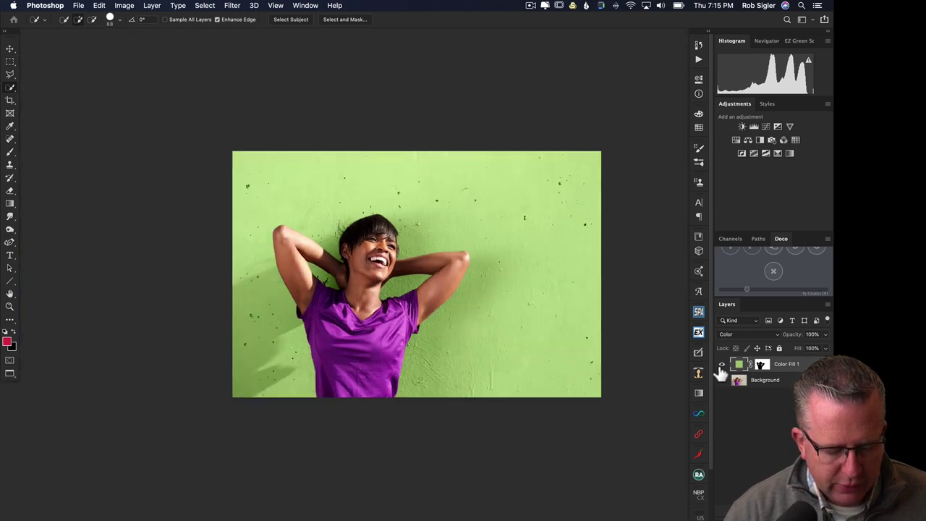
key(super+plus)
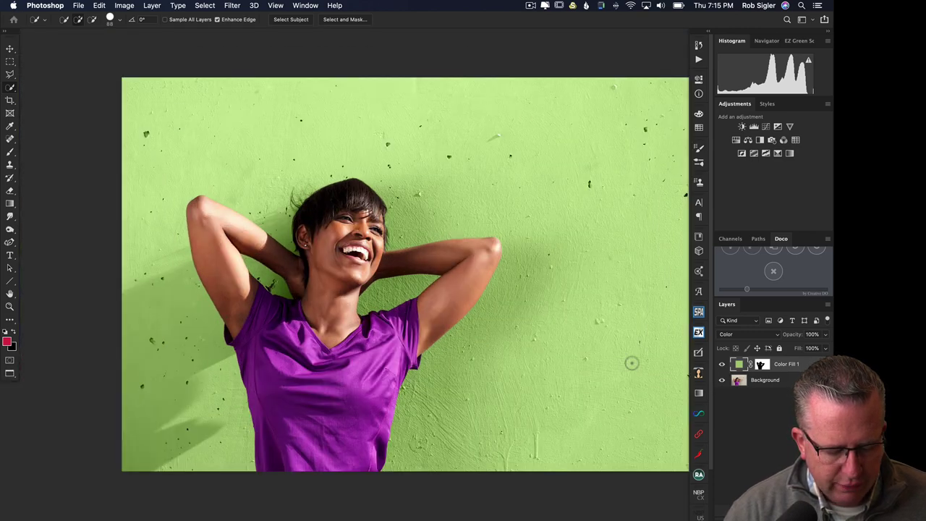
click(722, 366)
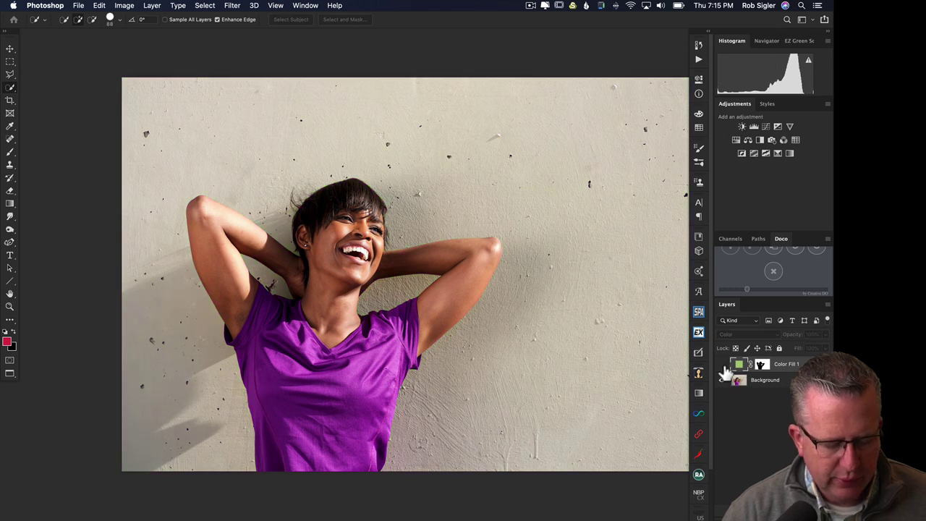
drag(457, 355, 401, 354)
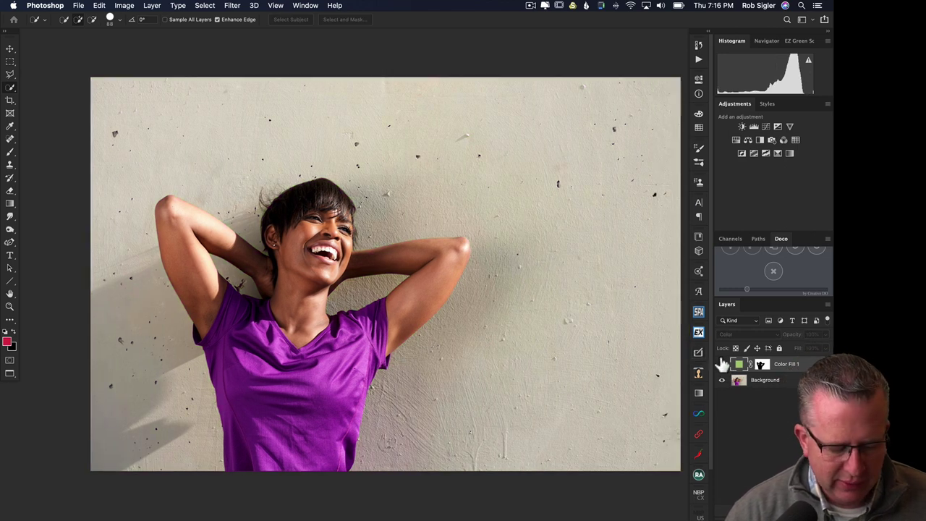
click(723, 365)
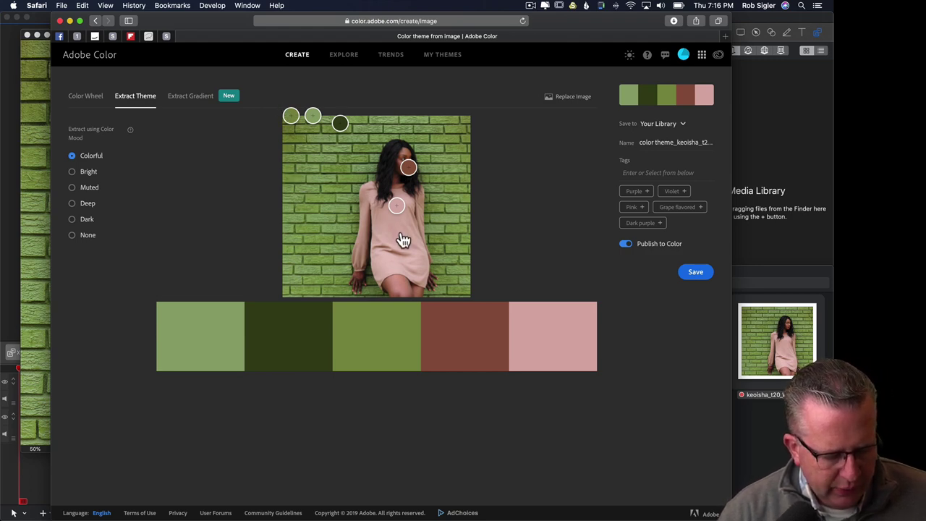
- Resample the dress colour and move the pink #D1AAA2 swatch to the middle slot
drag(397, 205, 394, 232)
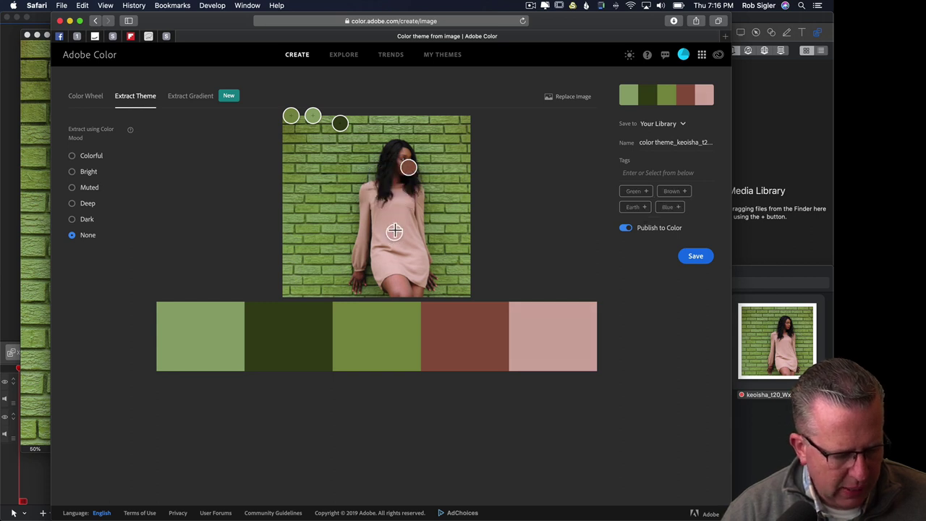
drag(558, 345, 376, 345)
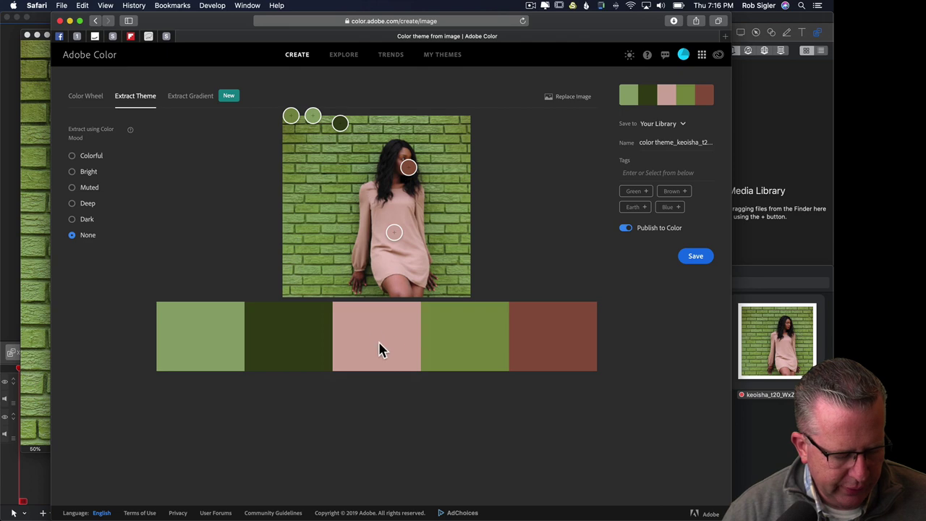
click(87, 102)
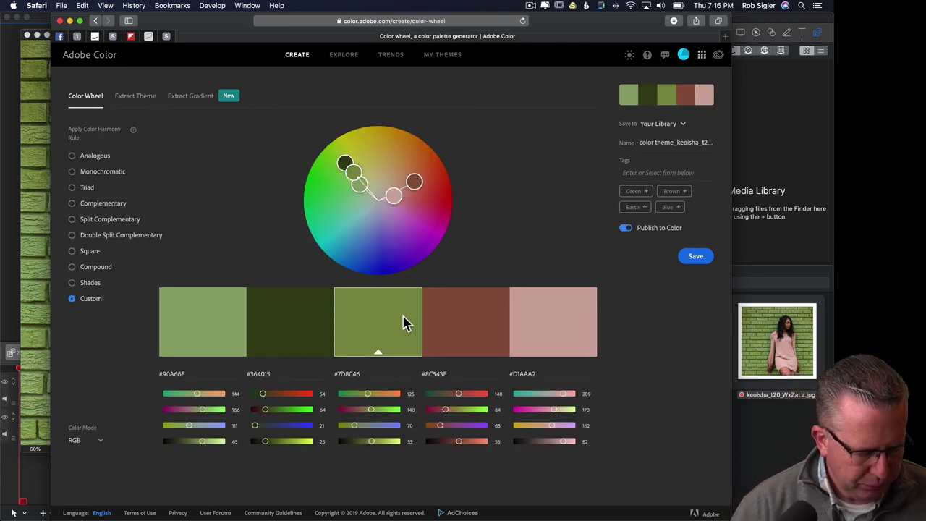
click(563, 344)
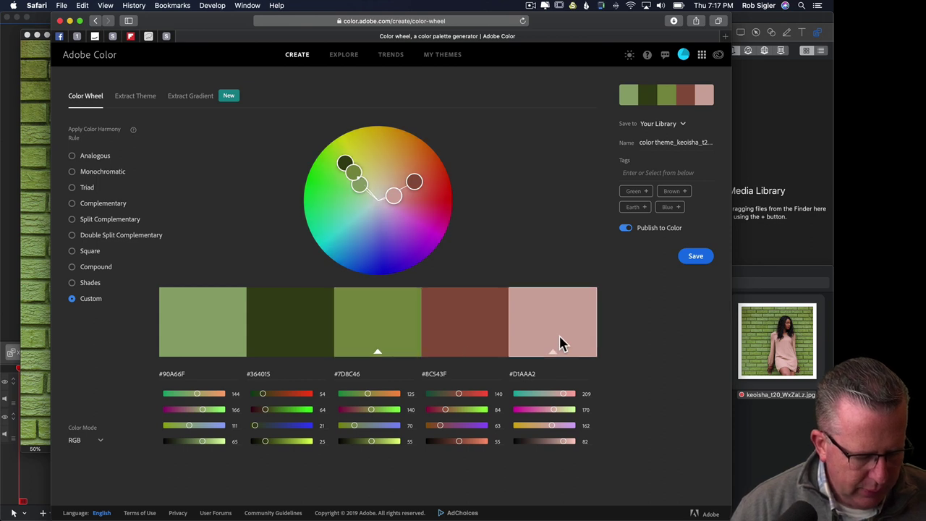
drag(563, 344, 393, 339)
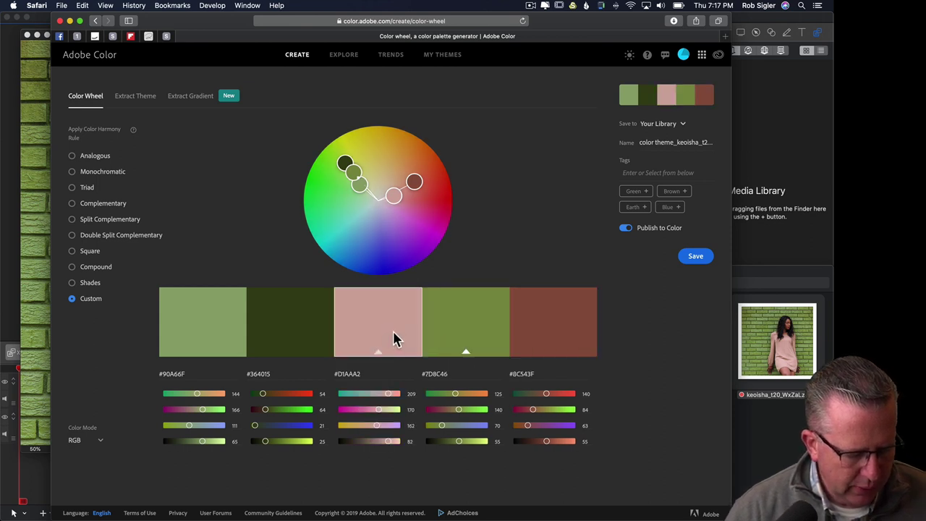
- Make pink the base colour, apply Complementary, and select the mint #A3D1BF hex value
click(377, 352)
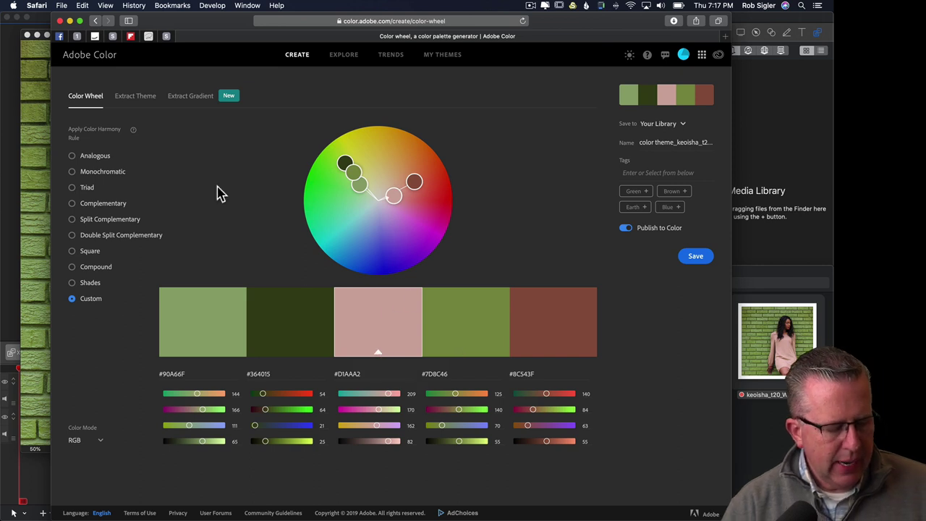
click(86, 208)
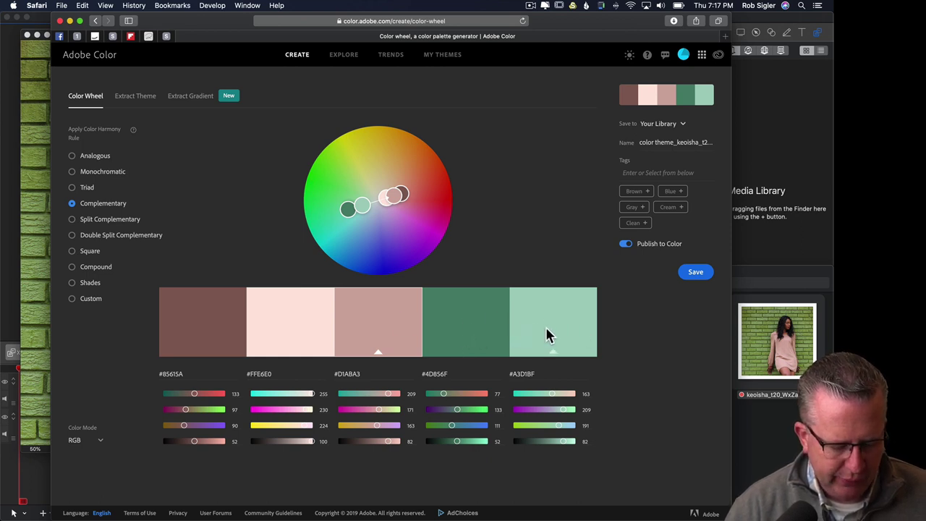
scroll(541, 374, down, 1)
drag(533, 372, 507, 373)
key(super+c)
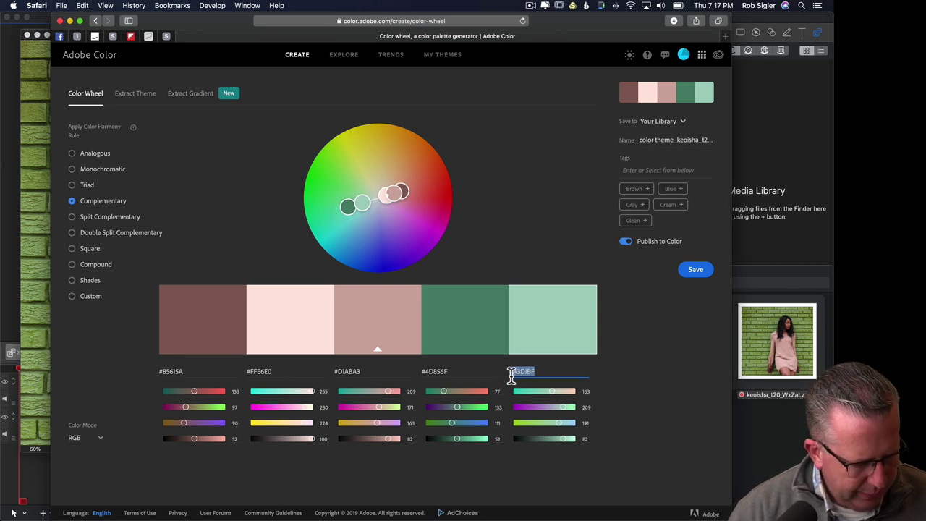
click(40, 64)
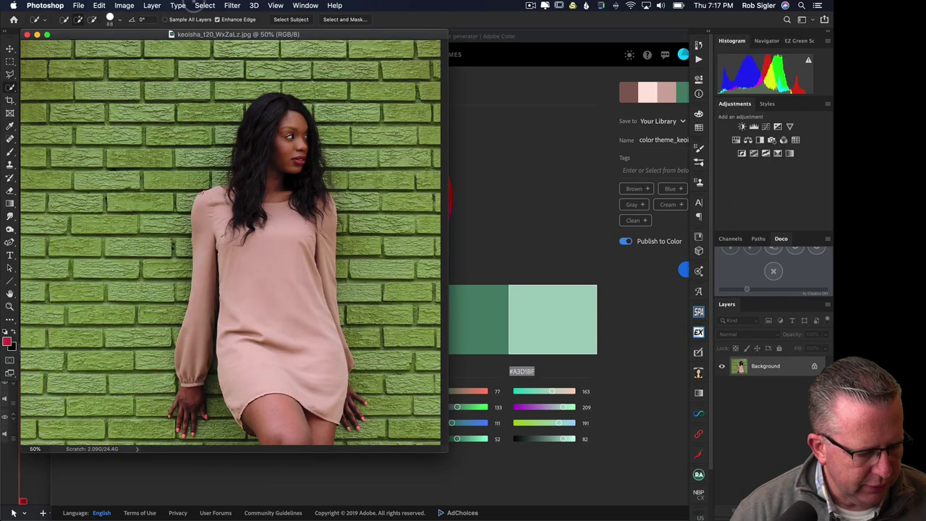
- Select the woman with Select > Subject and invert the selection to the brick wall
key(f)
click(205, 6)
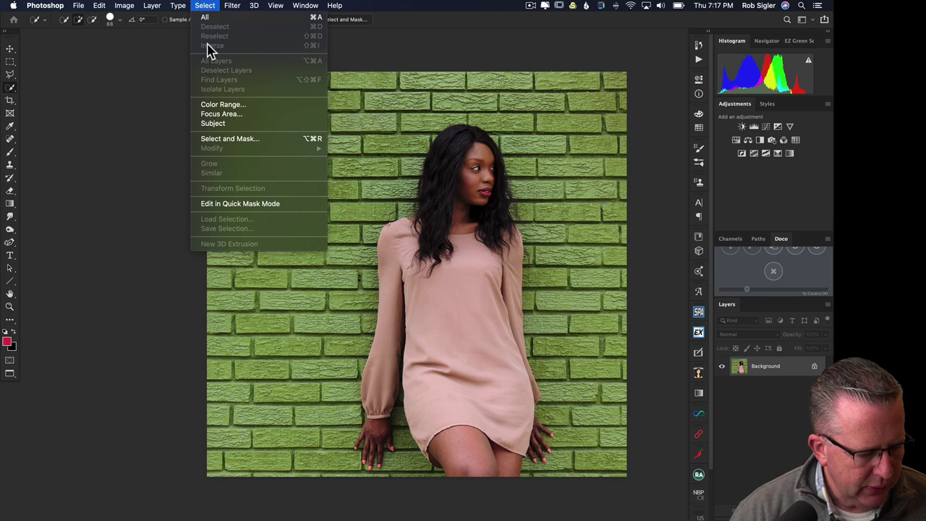
click(233, 128)
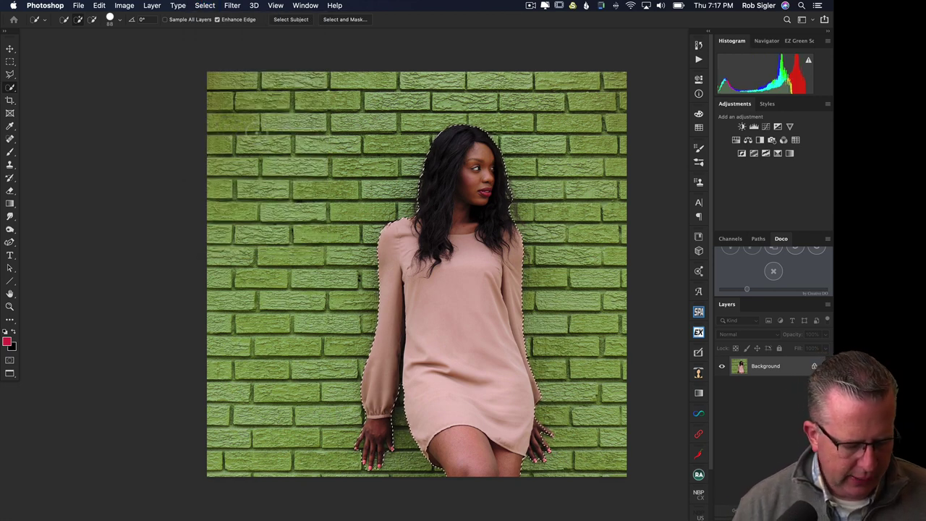
key(super+shift+i)
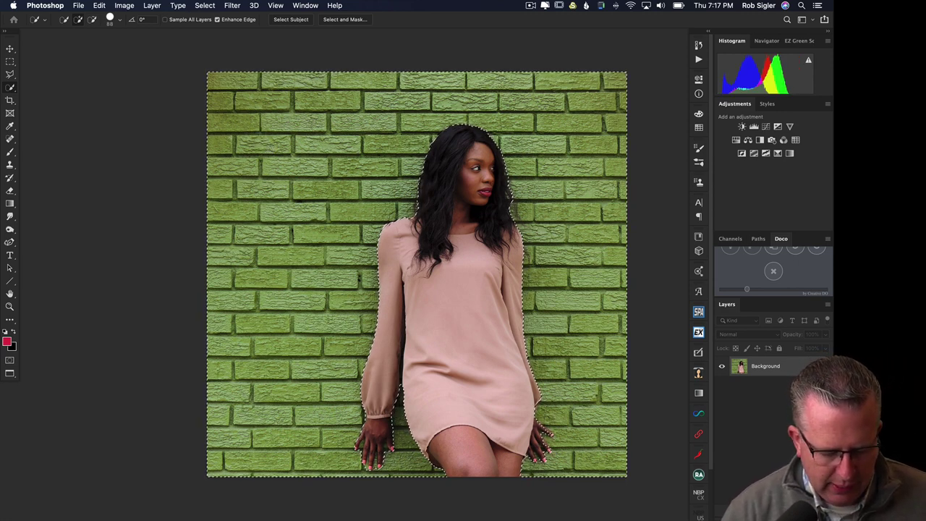
click(774, 507)
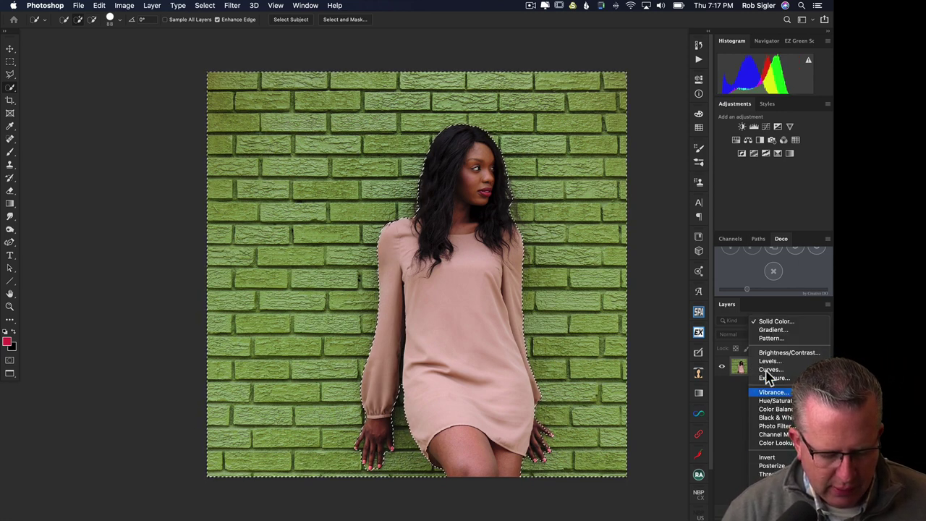
- Add a mint #A3D1BF Solid Color fill in Color blend mode and lower its opacity
click(765, 322)
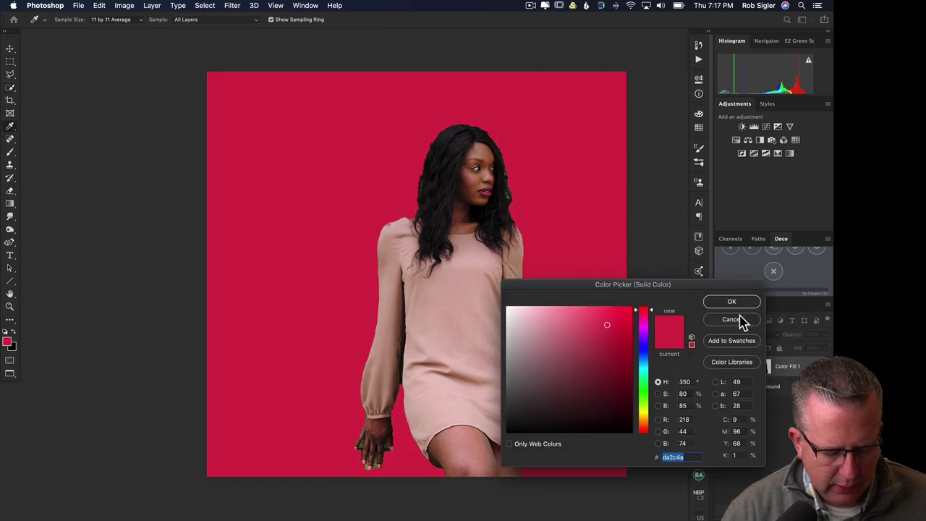
key(super+v)
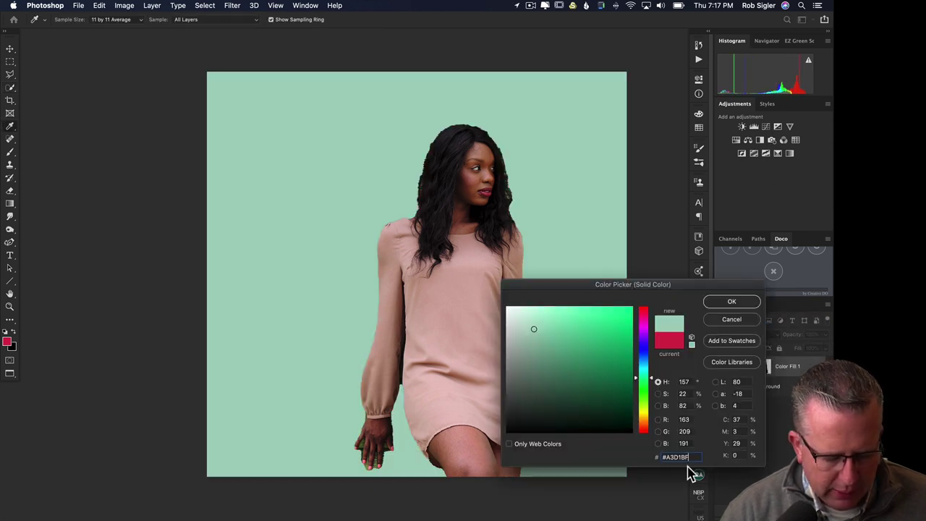
click(714, 302)
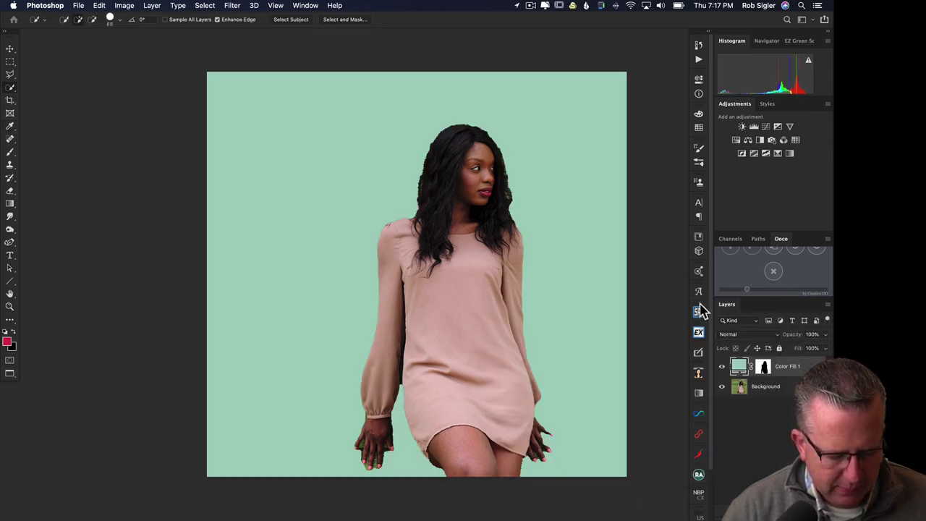
click(742, 337)
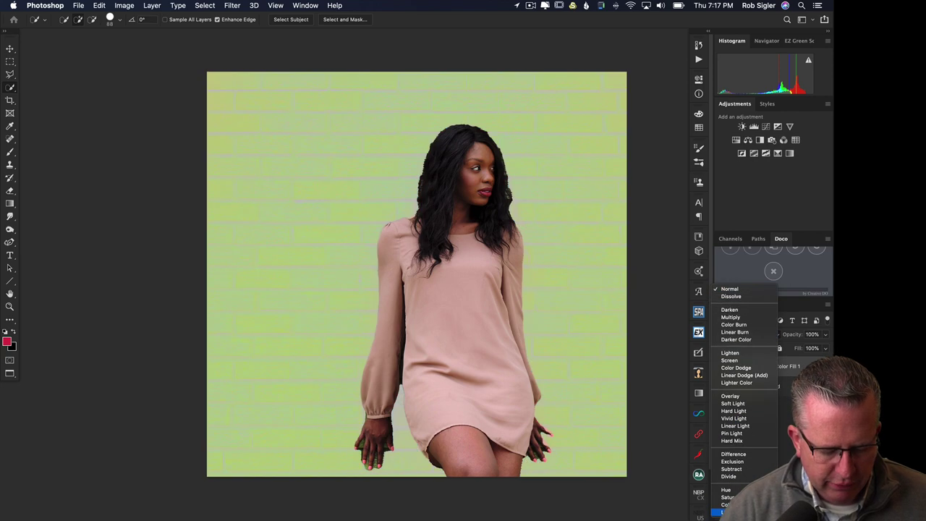
click(727, 504)
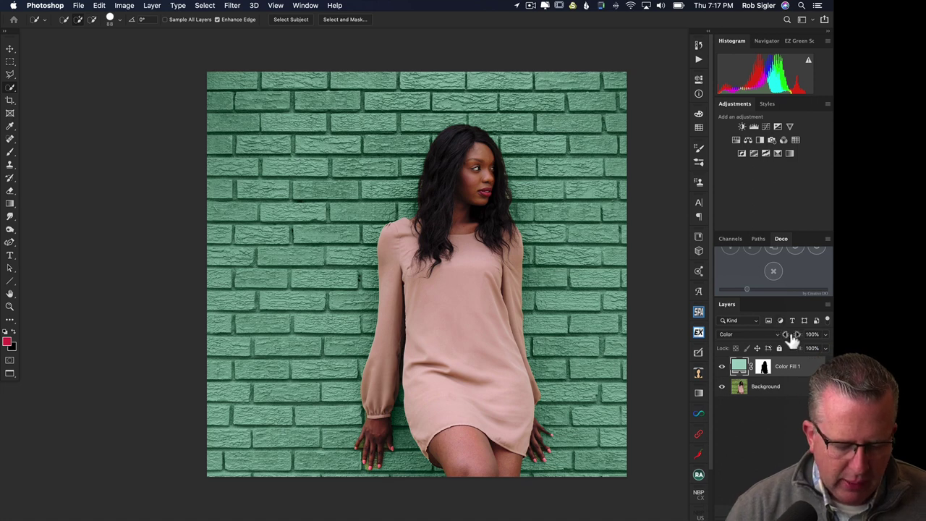
mouse_move(794, 337)
mouse_down()
mouse_move(782, 340)
mouse_move(789, 338)
mouse_up()
- Shift the fill to a more saturated teal-green and toggle it to compare with the original
double_click(739, 367)
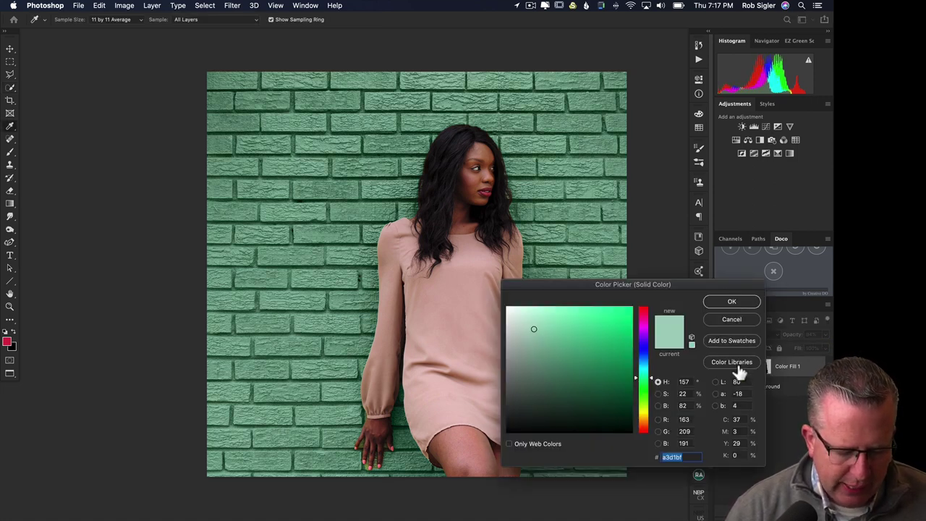
mouse_move(538, 331)
mouse_down()
mouse_move(627, 331)
mouse_move(519, 331)
mouse_move(527, 329)
mouse_up()
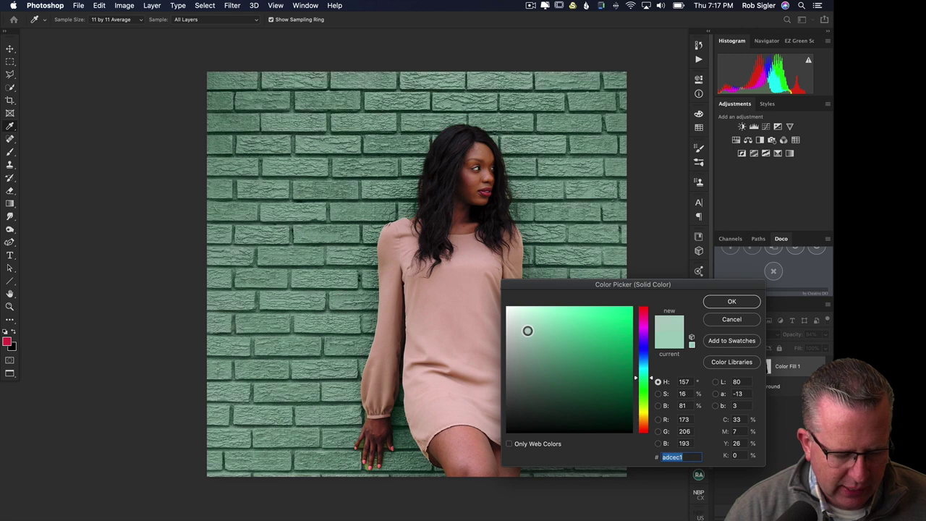
click(720, 305)
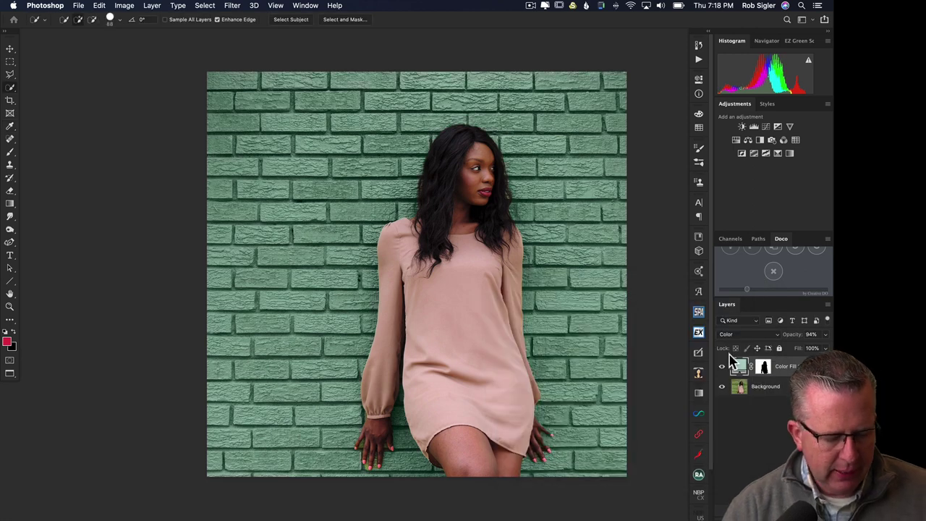
click(721, 368)
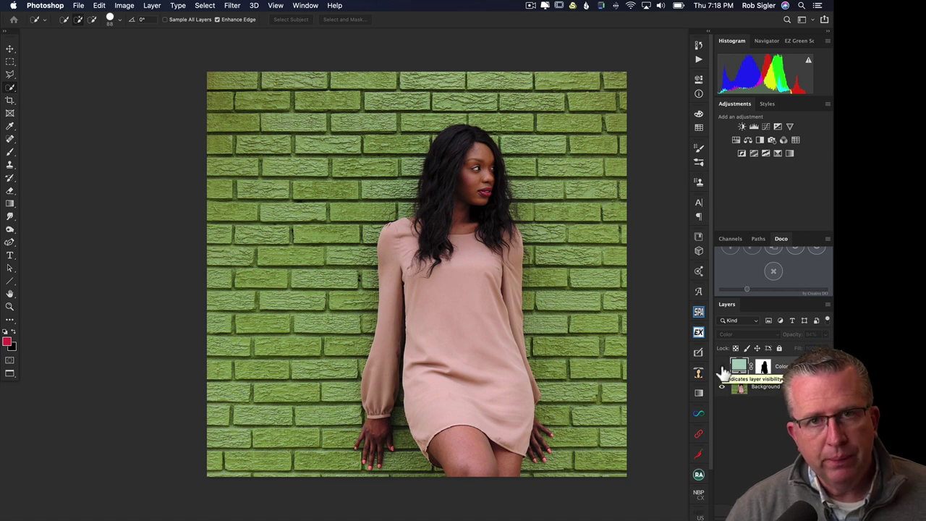
click(721, 367)
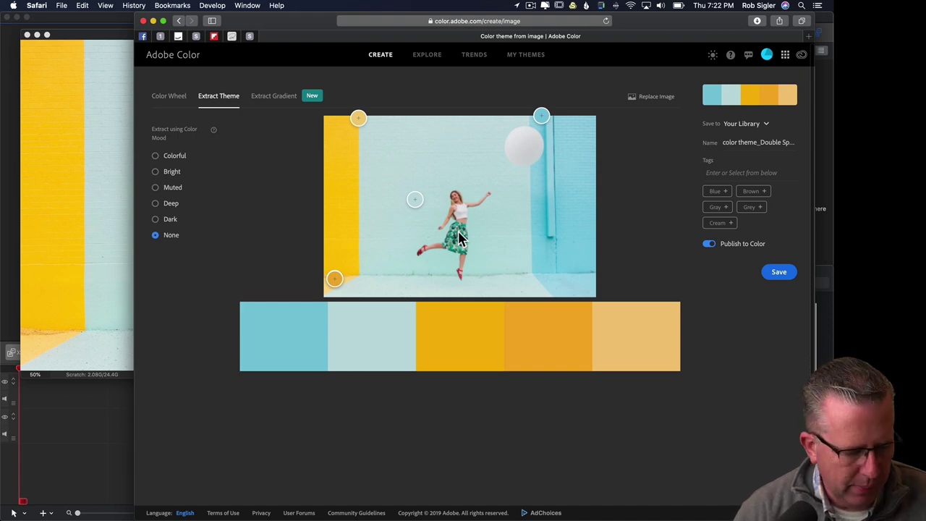
- On the Color Wheel, make light teal the base swatch and apply Double Split Complementary harmony
click(172, 100)
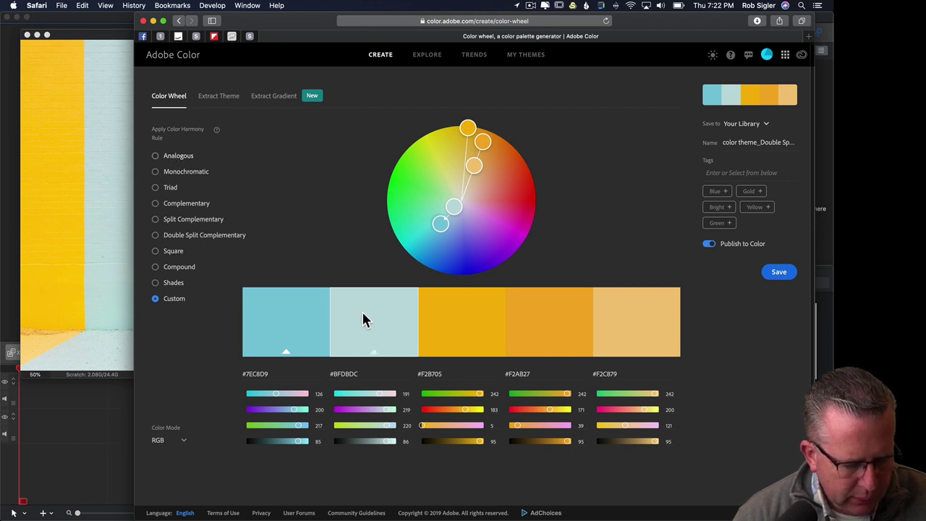
click(374, 352)
drag(372, 331, 461, 334)
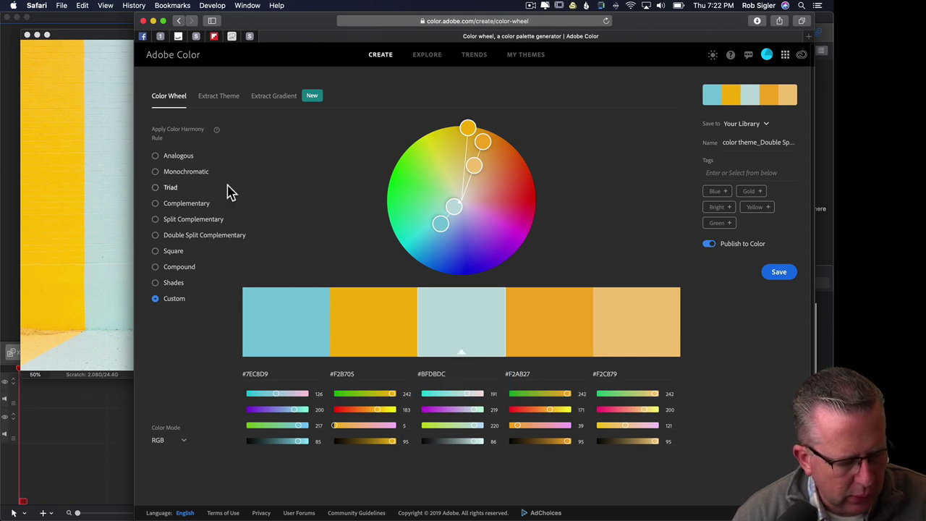
click(166, 158)
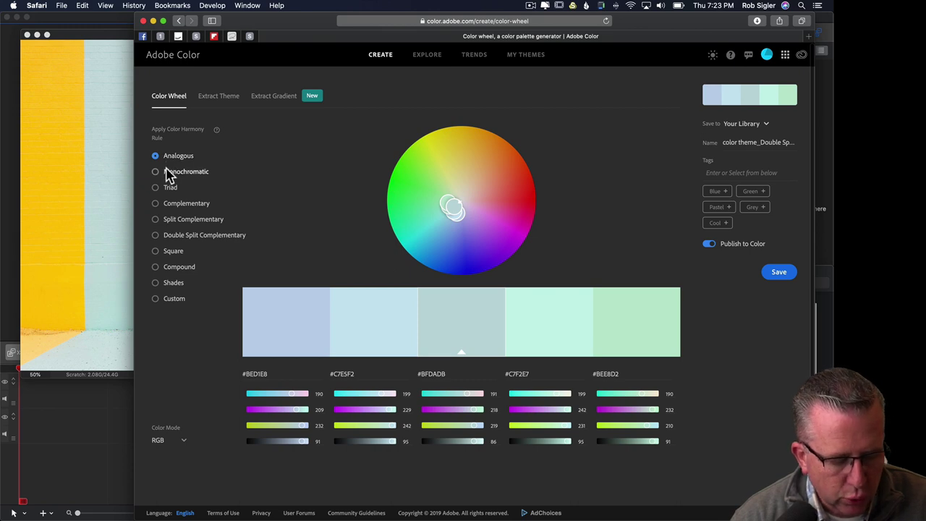
click(168, 175)
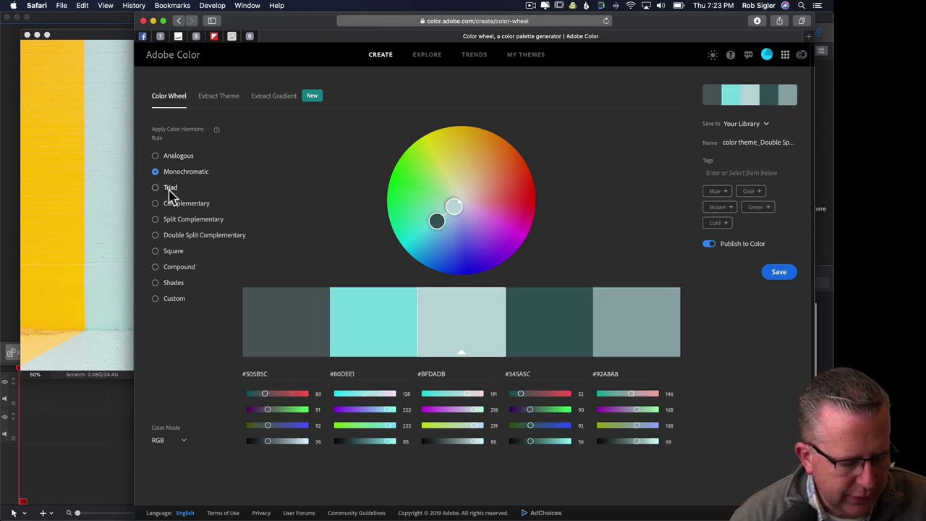
click(171, 189)
click(172, 222)
click(178, 238)
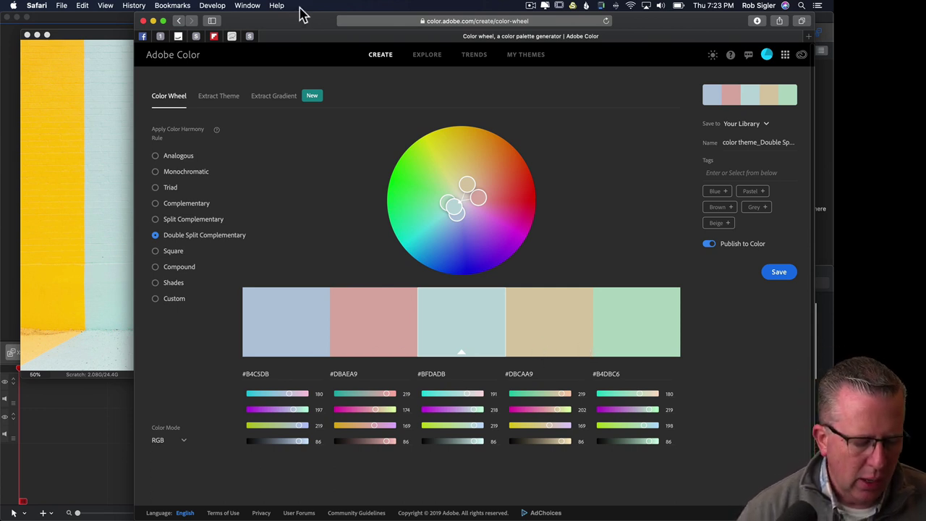
- Select the tan #DBCAA9 hex code and bring the balloon photo back to the front
drag(296, 25, 362, 24)
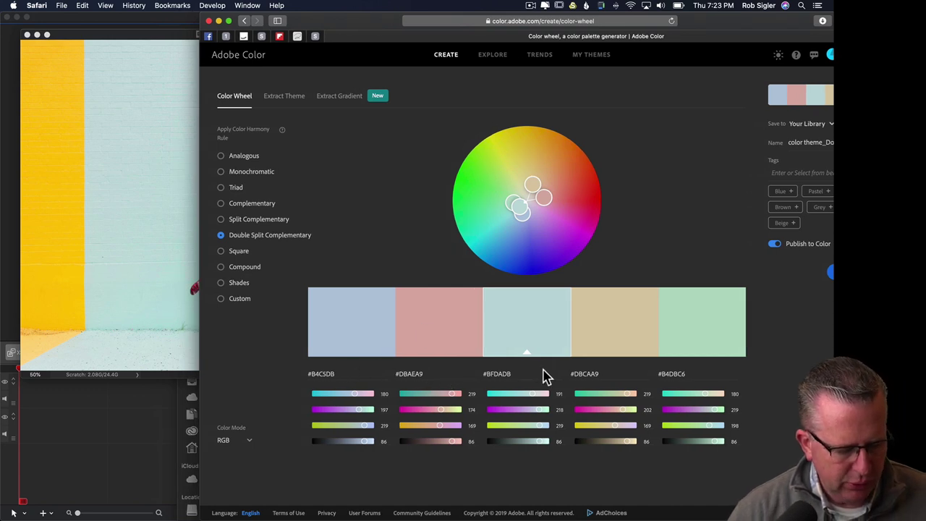
drag(599, 376, 563, 378)
key(super+c)
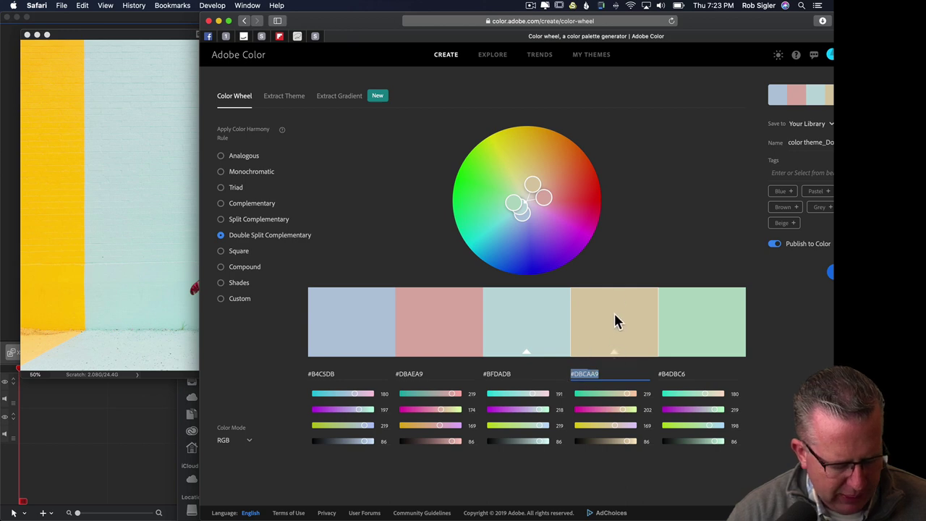
click(47, 209)
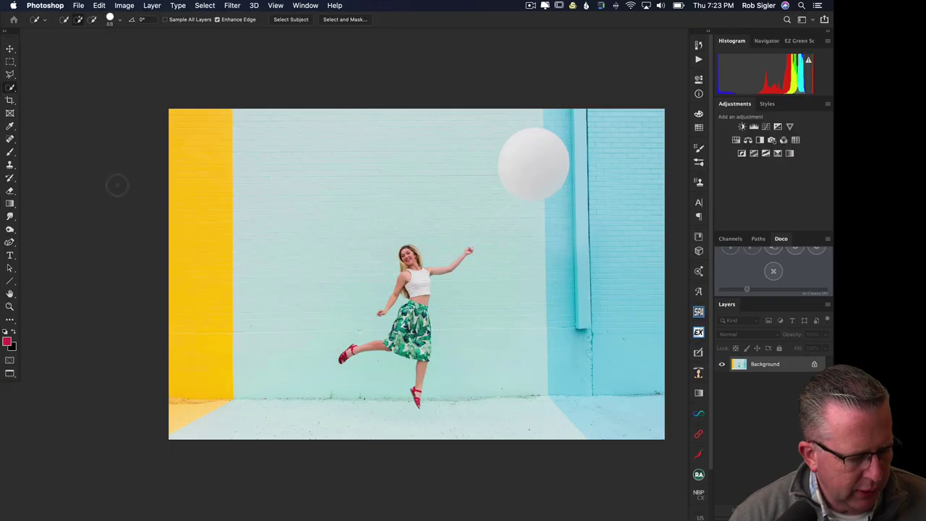
- Quick-select the yellow left wall and add a tan #DBCAA9 Solid Color fill in Color mode
click(196, 194)
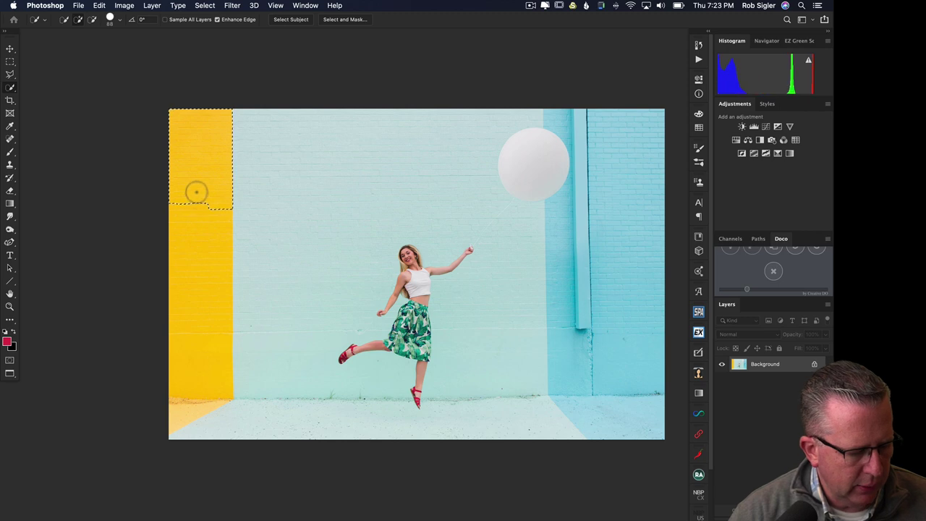
mouse_move(196, 192)
mouse_down()
mouse_move(190, 338)
mouse_move(170, 419)
mouse_up()
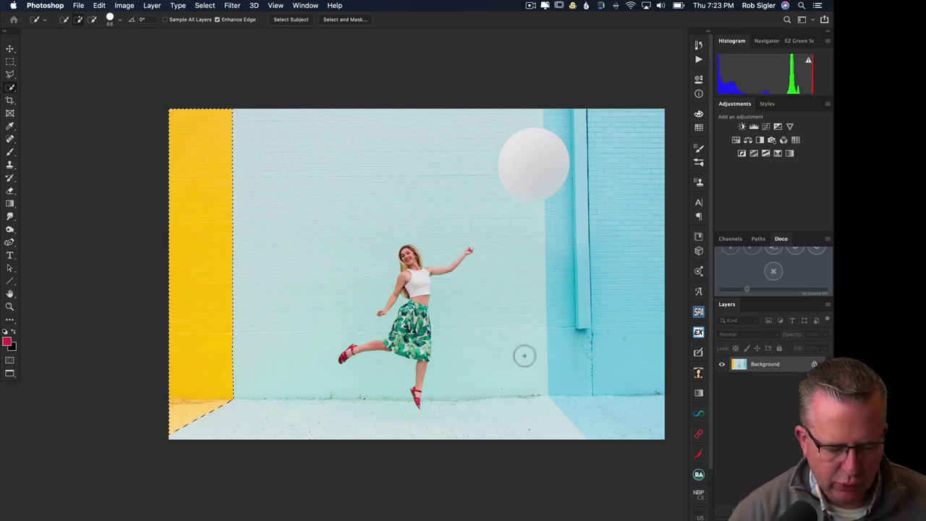
click(774, 507)
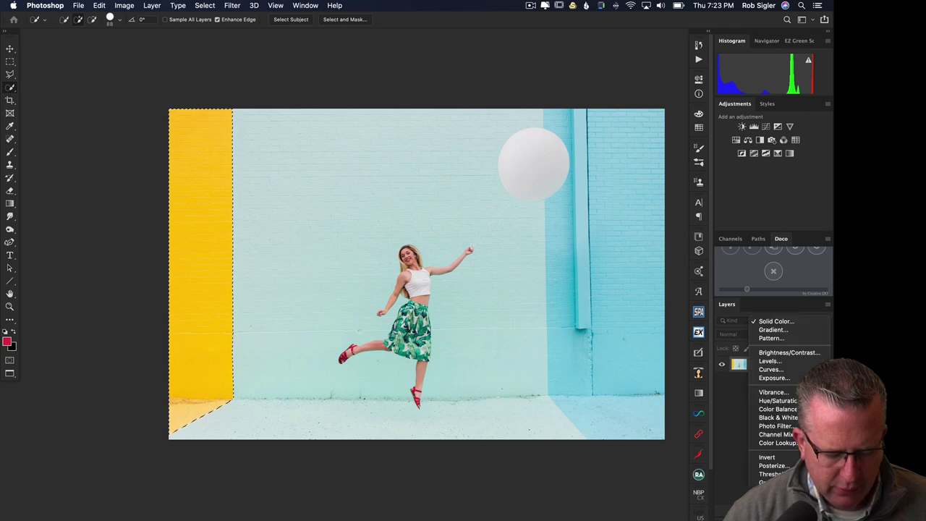
click(769, 322)
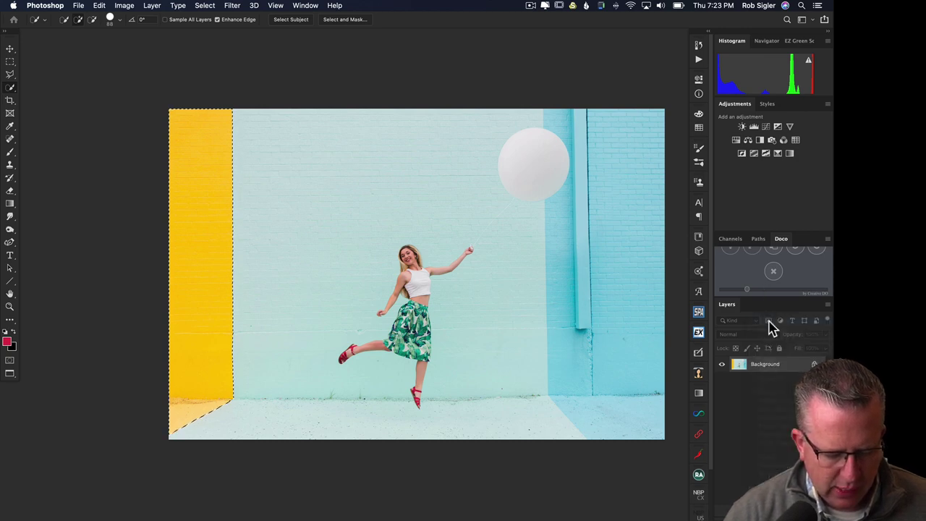
key(super+v)
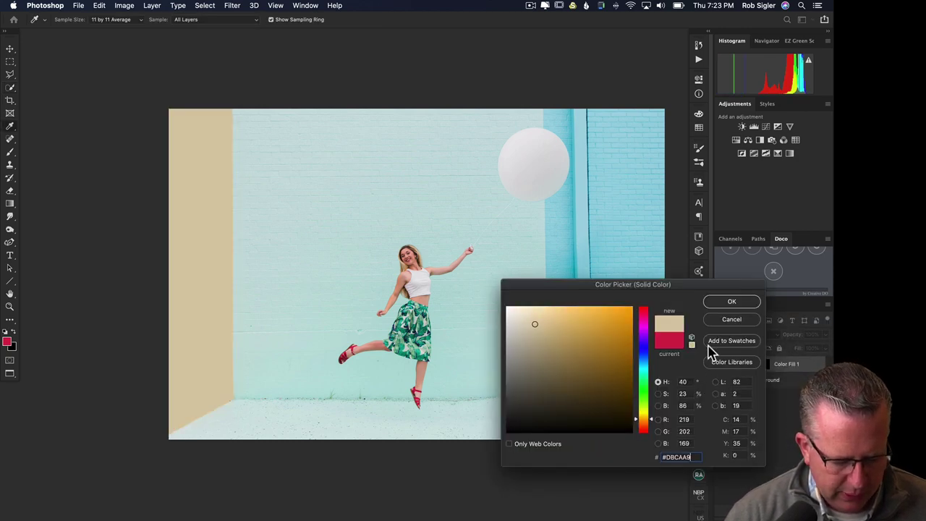
click(733, 303)
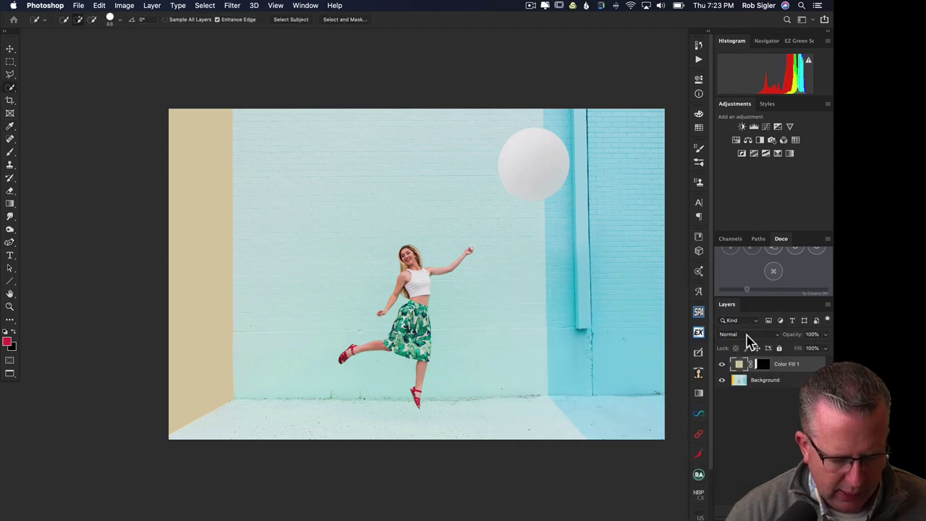
click(749, 335)
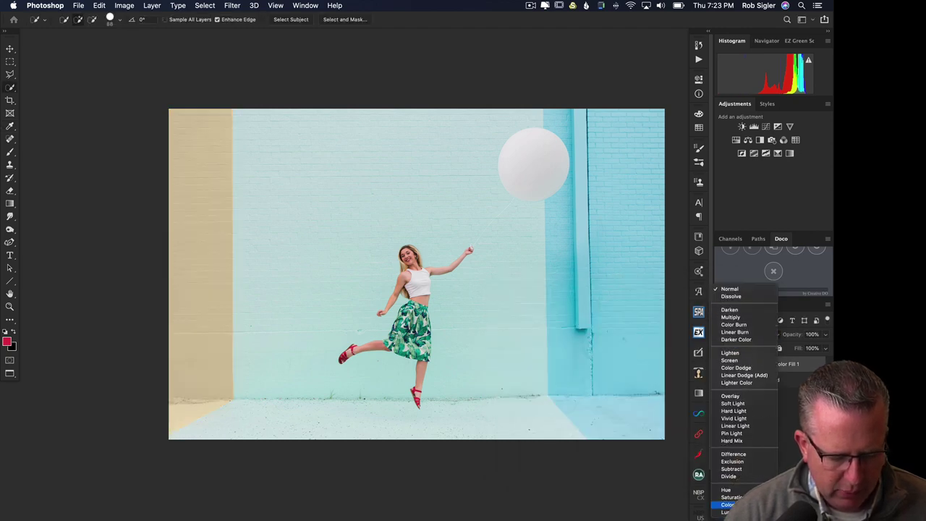
click(759, 505)
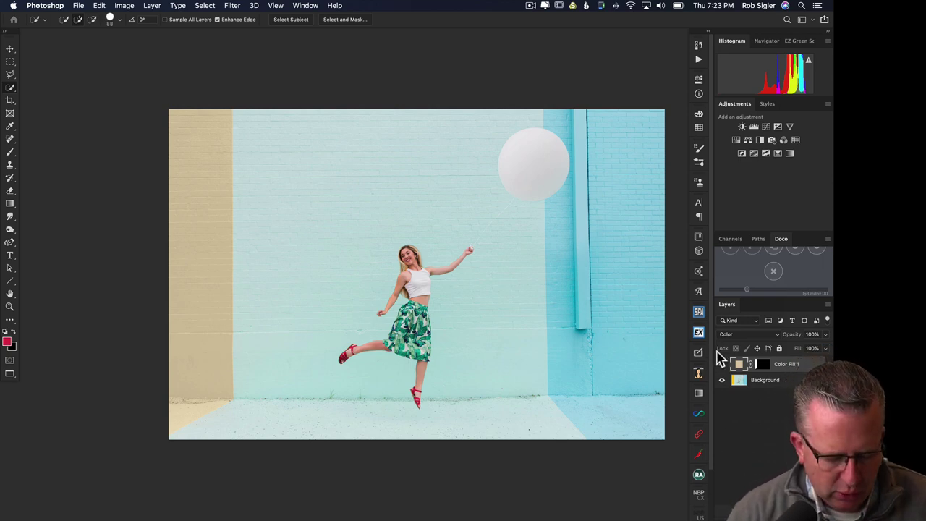
- Toggle the tan fill layer off and on twice to compare with the original yellow wall
click(723, 366)
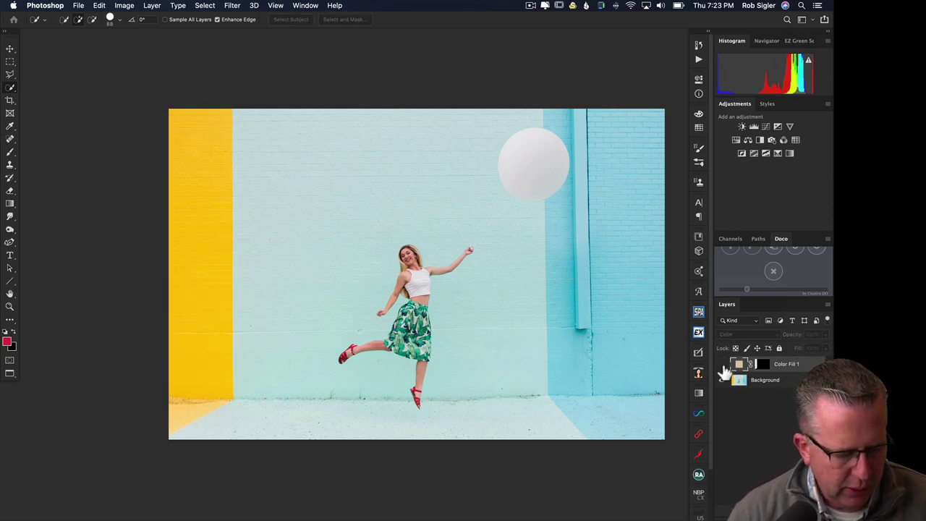
click(722, 366)
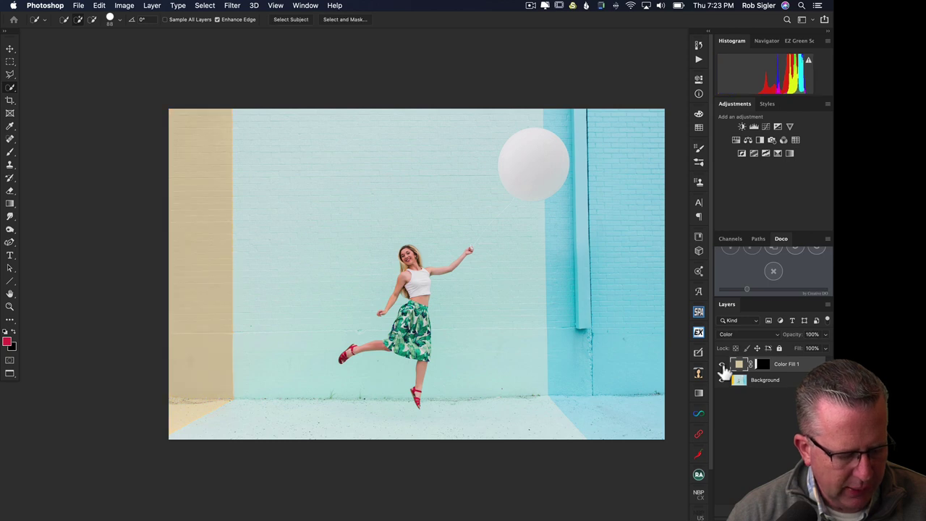
click(723, 366)
click(722, 365)
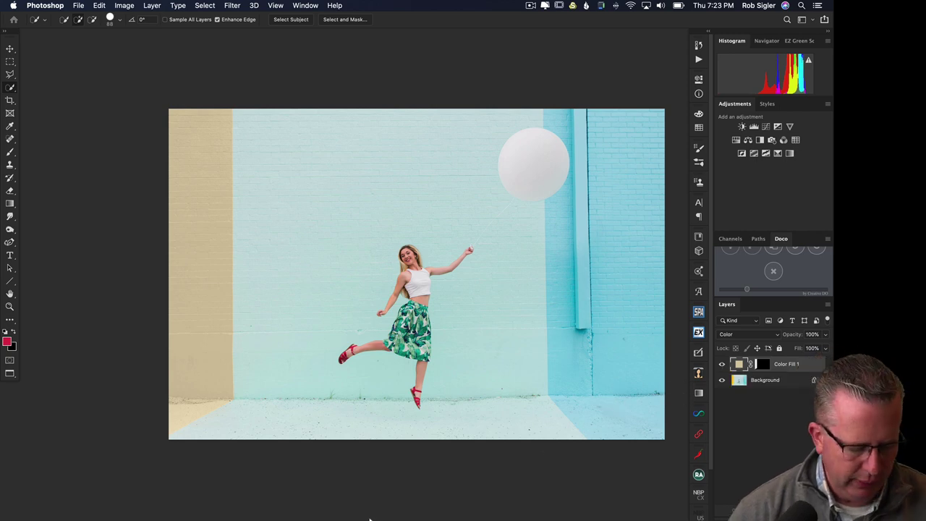
- Copy the pink #DBAEA9 hex code from Adobe Color, then quick-select the white balloon in Photoshop
click(129, 505)
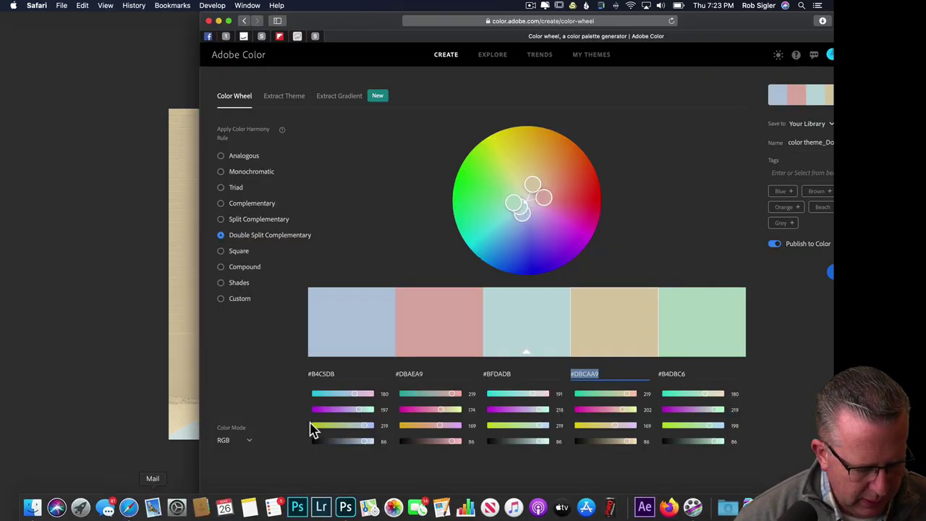
click(464, 318)
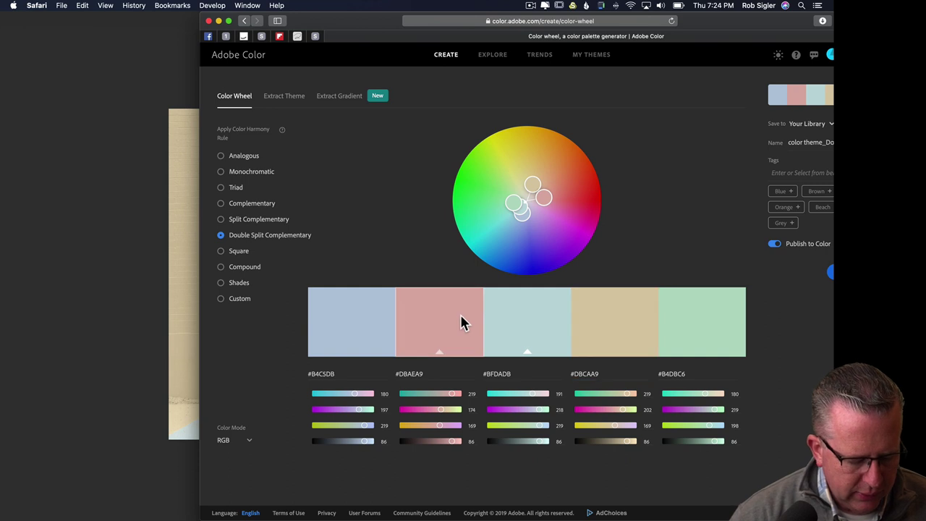
drag(430, 376, 372, 376)
key(super+c)
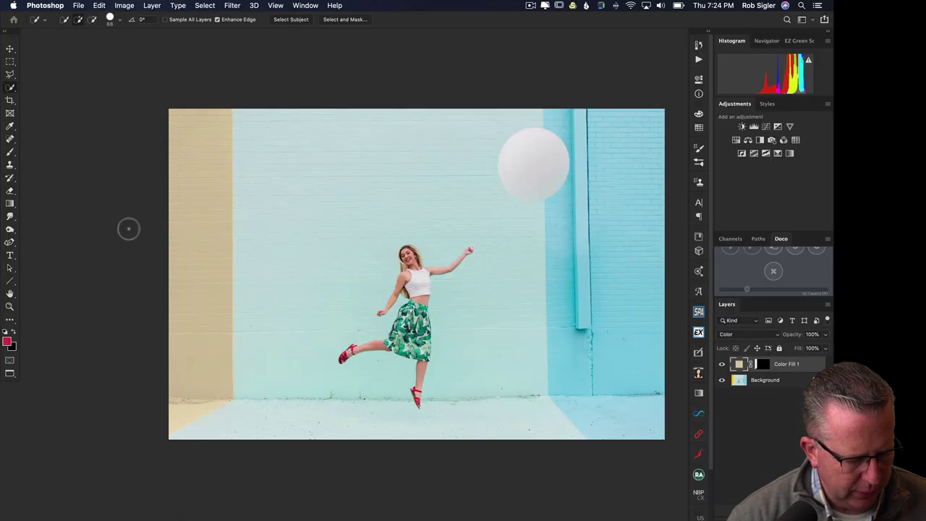
click(130, 230)
drag(542, 149, 513, 158)
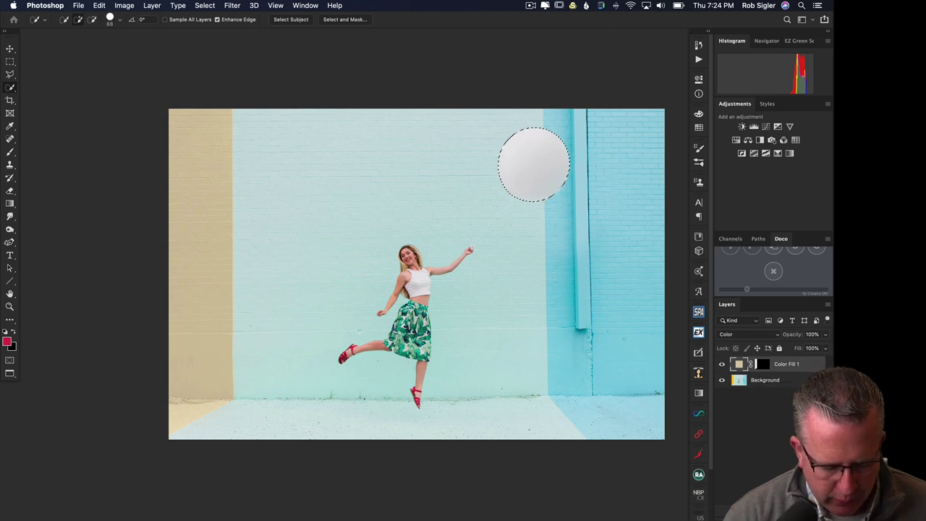
- Add a pink #DBAEA9 Solid Color fill layer over the balloon, blended in Color mode
click(782, 508)
click(779, 322)
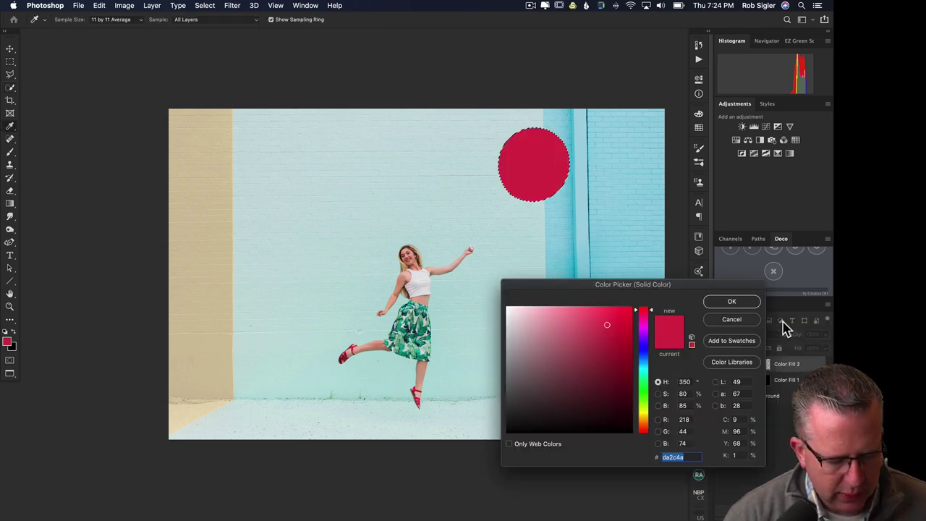
key(super+v)
click(733, 303)
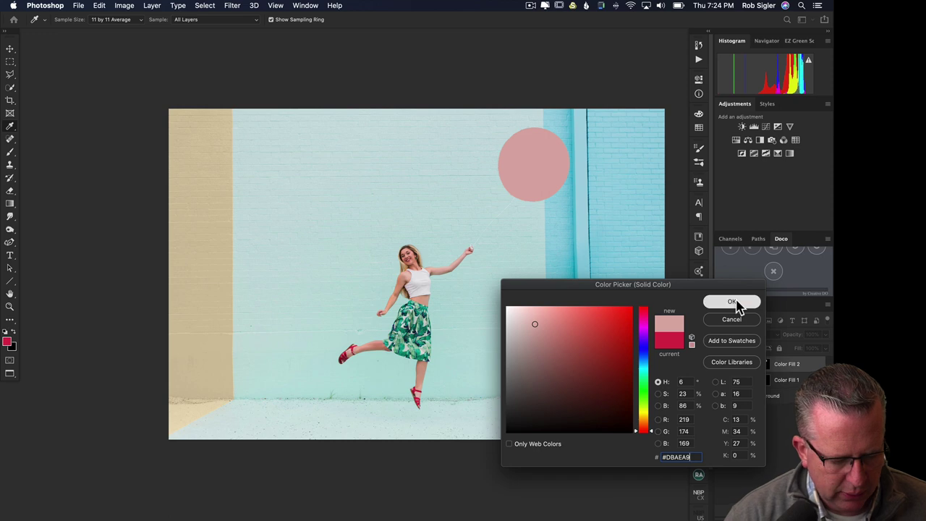
click(773, 336)
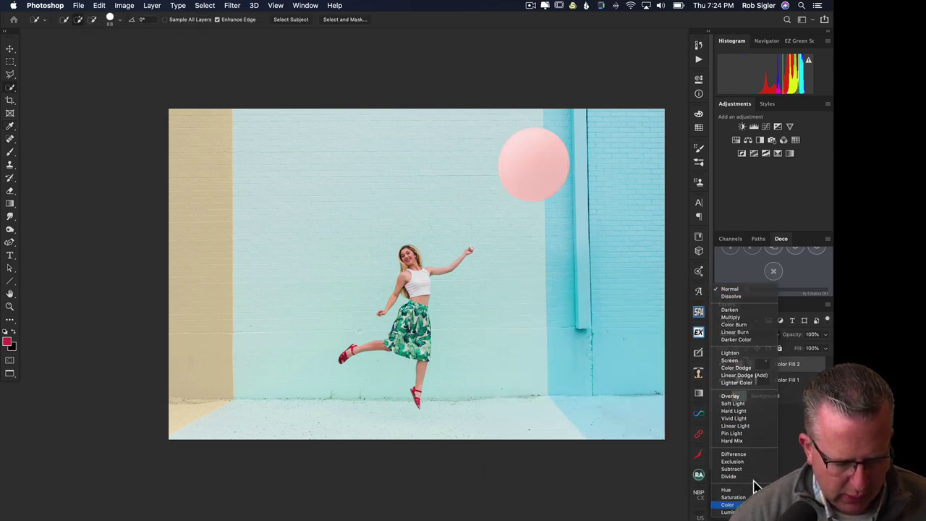
click(729, 504)
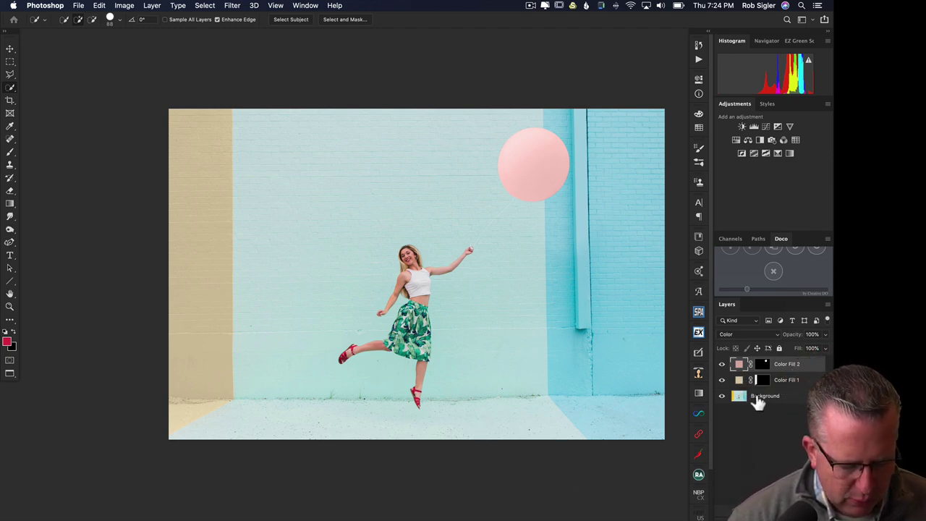
click(757, 400)
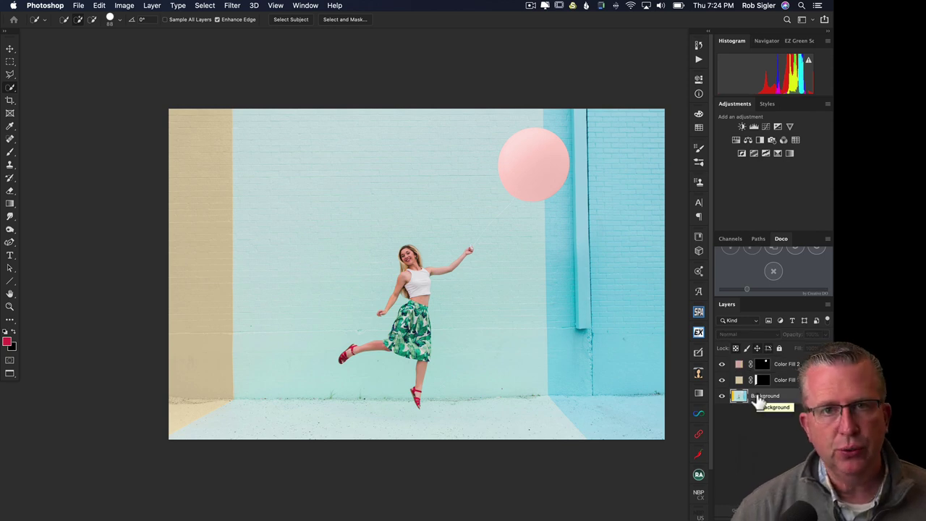
click(205, 6)
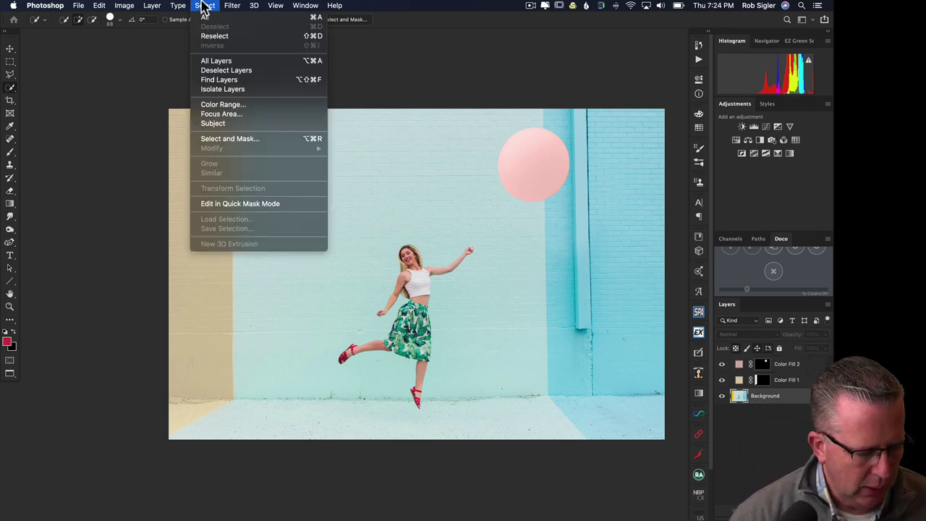
- Use Color Range to sample the red sandal straps with slightly lower Fuzziness, then zoom out to the whole photo
click(222, 105)
scroll(350, 352, up, 5)
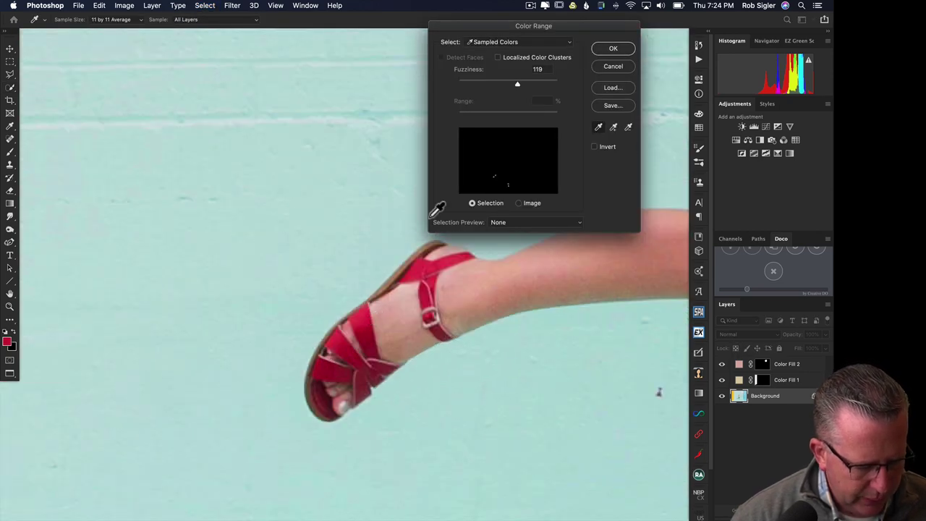
mouse_move(518, 83)
mouse_down()
mouse_move(528, 84)
mouse_move(520, 85)
mouse_up()
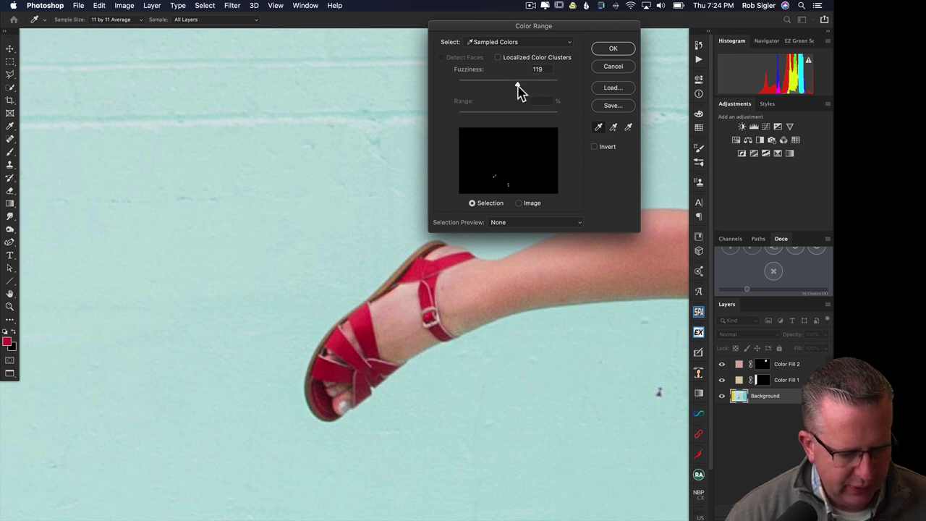
click(619, 51)
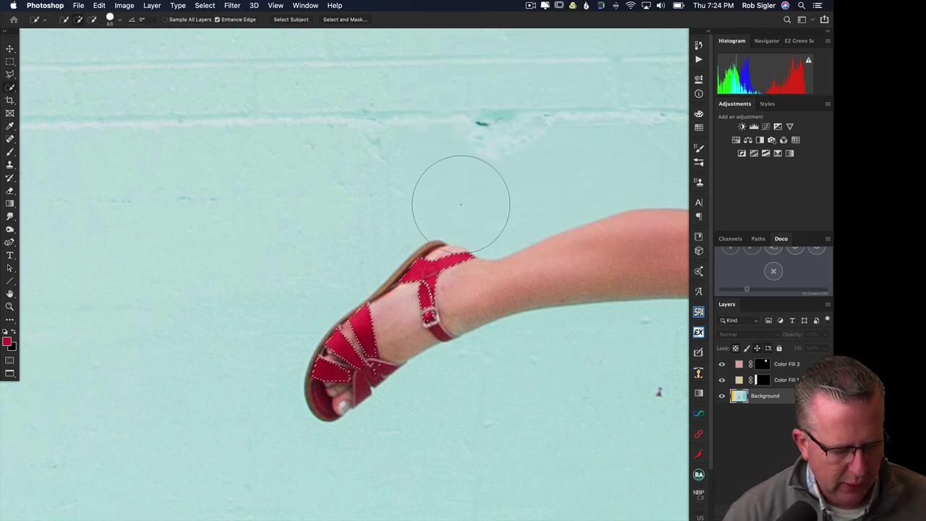
scroll(461, 205, down, 3)
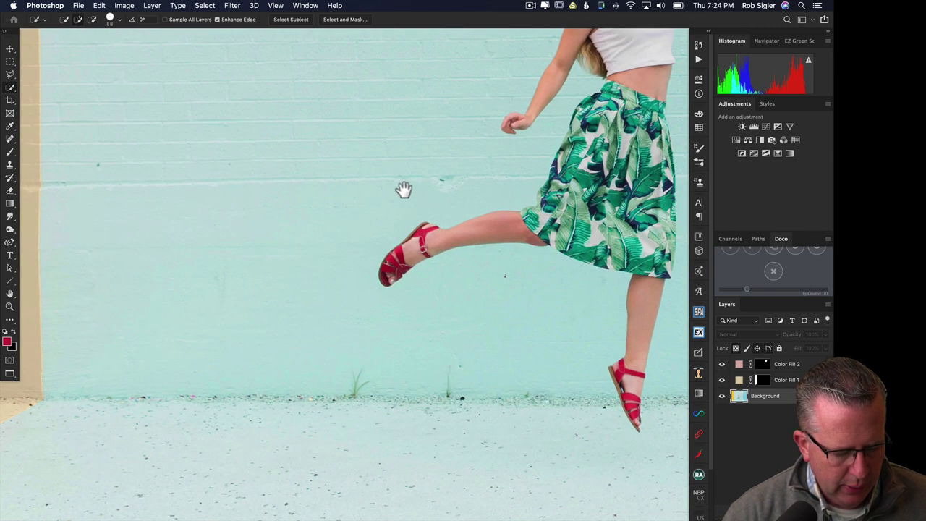
drag(484, 188, 306, 193)
scroll(407, 186, down, 3)
mouse_move(407, 186)
mouse_down()
mouse_move(471, 260)
mouse_move(440, 317)
mouse_up()
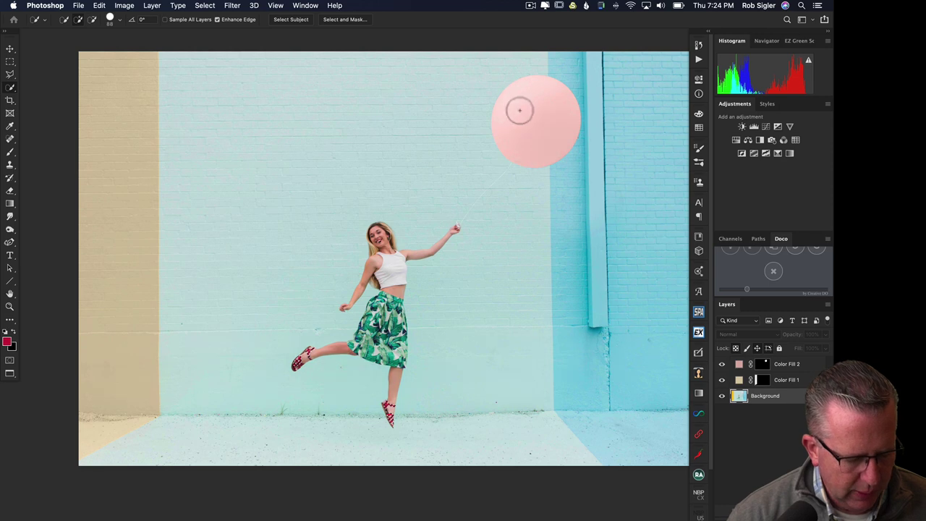
- Add a third Solid Color fill layer above Color Fill 2 for the sandals and reopen its colour picker
click(793, 364)
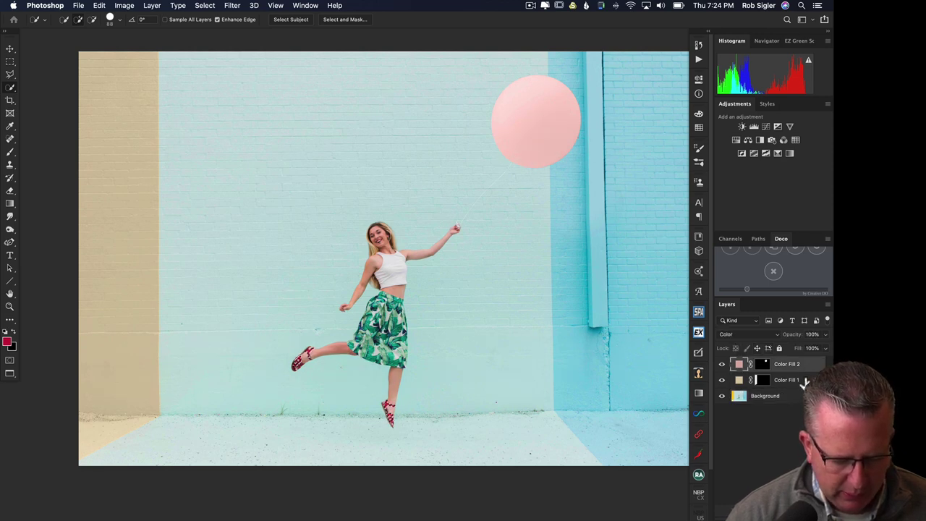
click(753, 510)
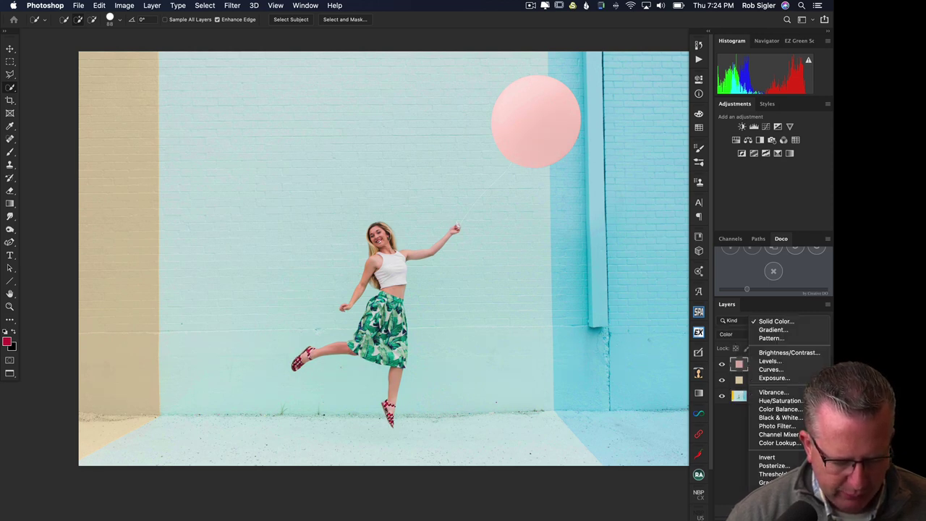
click(793, 325)
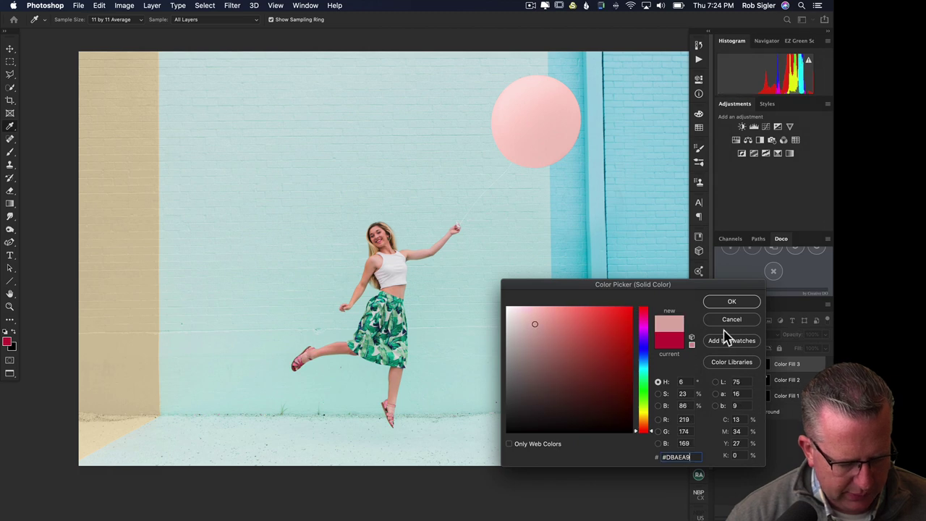
click(733, 303)
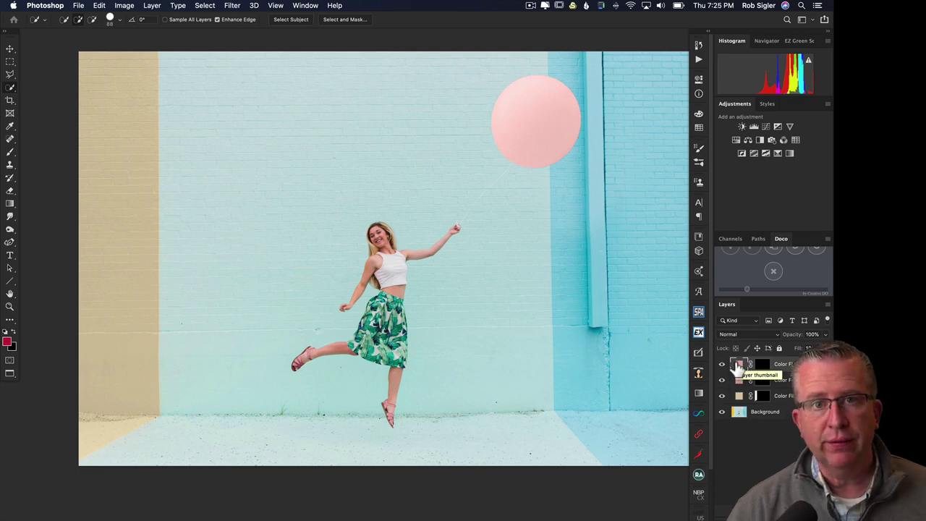
double_click(739, 367)
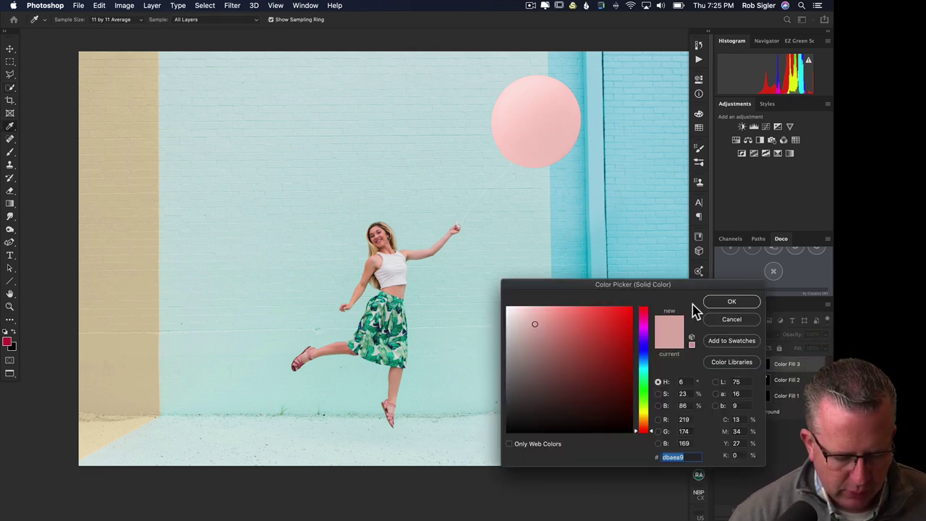
- Select the green #B4DBC6 hex code in Adobe Color and return to Photoshop's colour picker
mouse_move(616, 518)
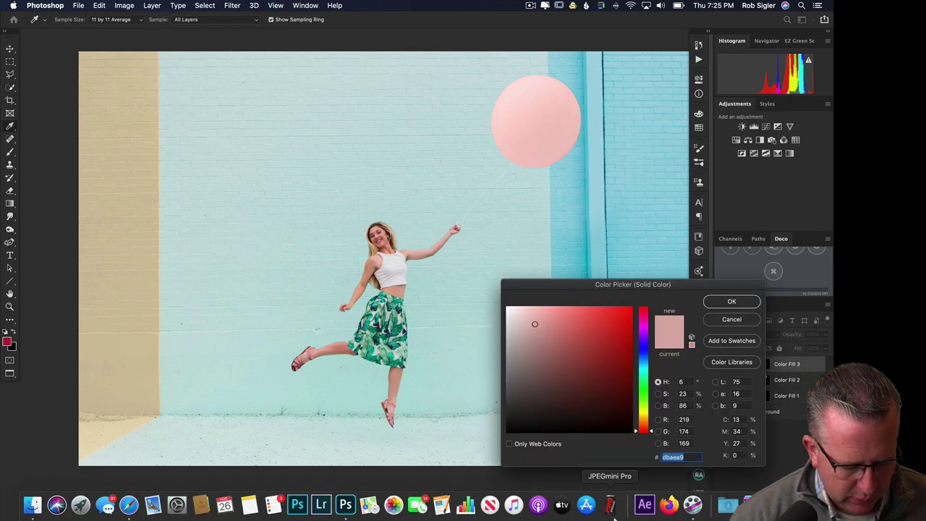
click(130, 507)
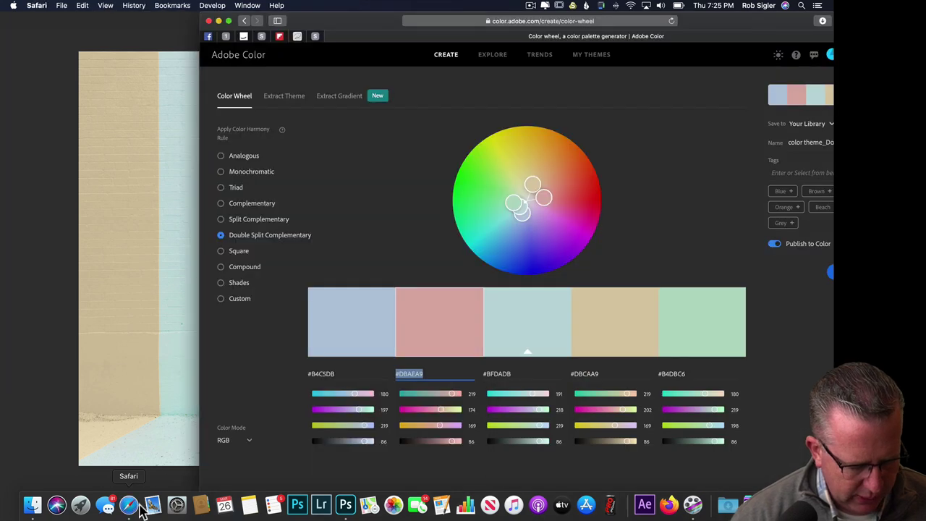
click(689, 374)
key(super+c)
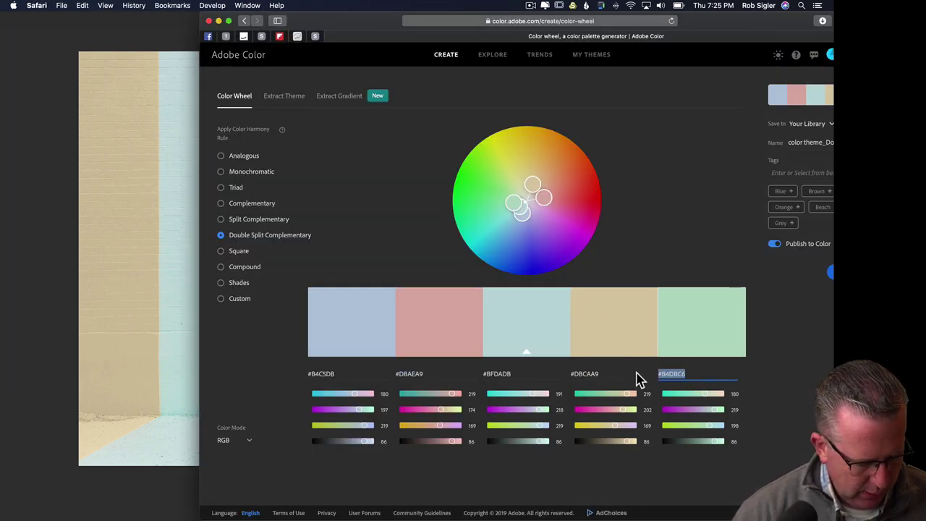
click(88, 30)
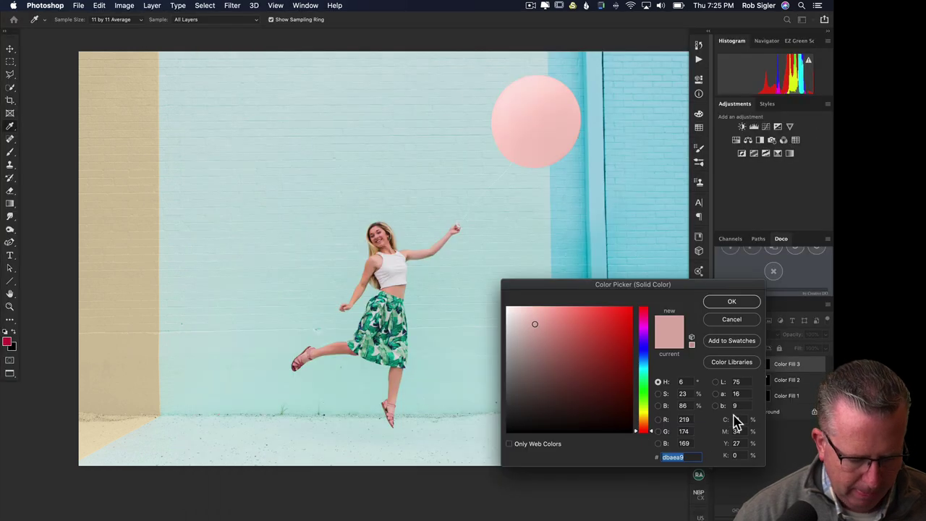
- Set Color Fill 3 to green #B4DBC6 and toggle the fill layers to compare with the original
key(super+v)
click(729, 304)
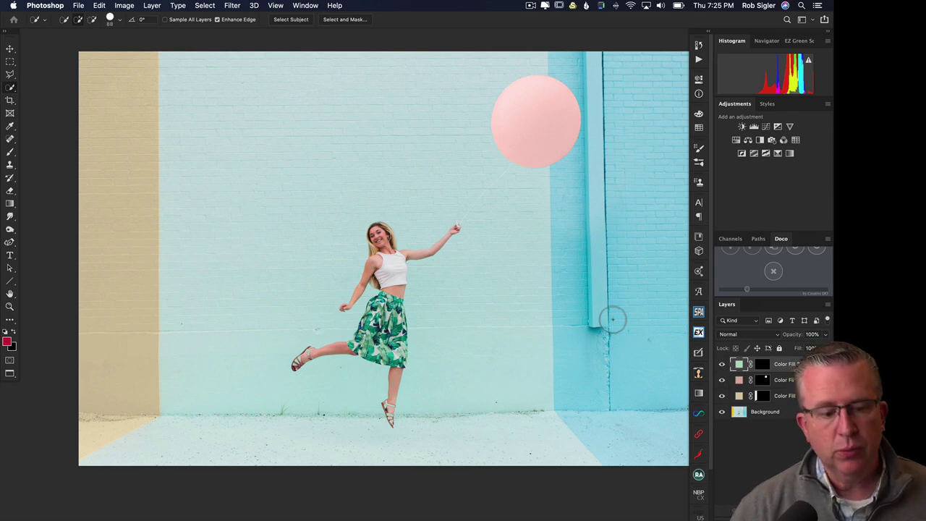
alt+click(722, 413)
alt+click(723, 412)
alt+click(723, 413)
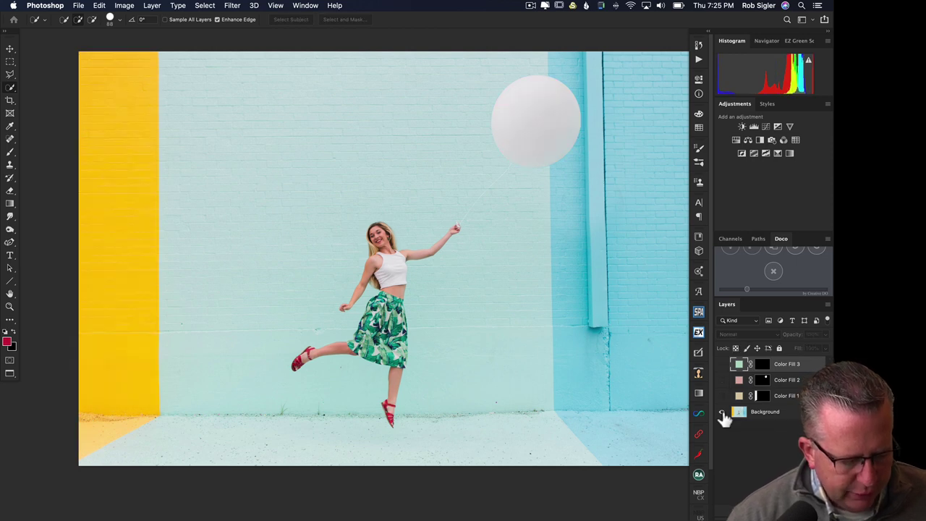
alt+click(723, 413)
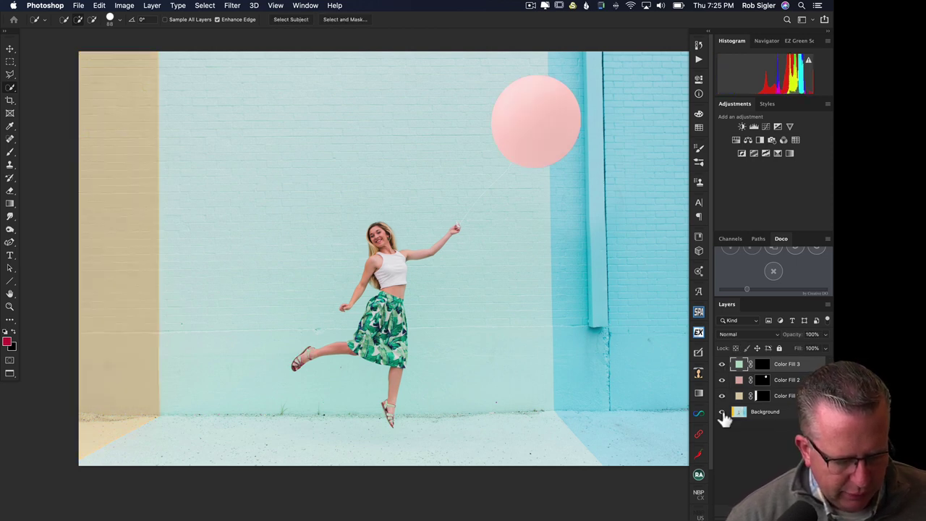
alt+click(722, 412)
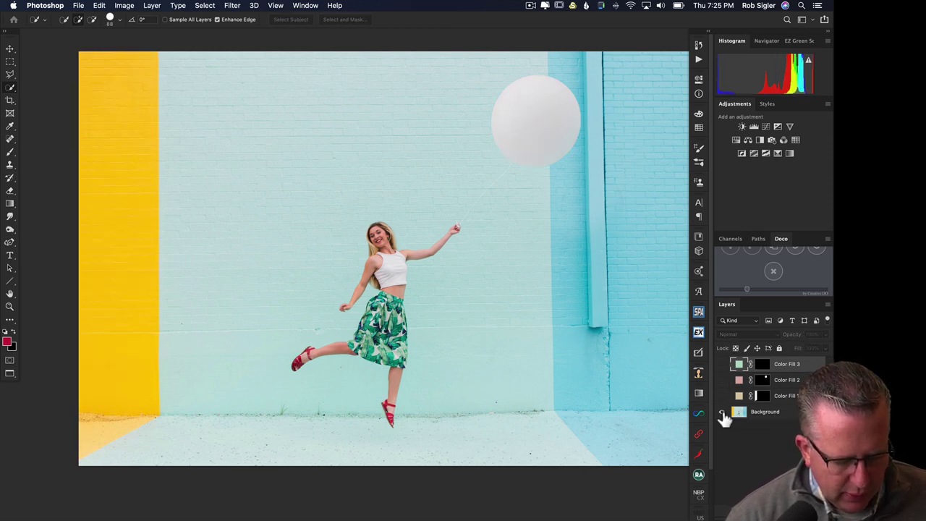
drag(723, 365, 722, 399)
- Target Color Fill 3's mask with a black brush reduced from 681 to 202
click(764, 366)
key(b)
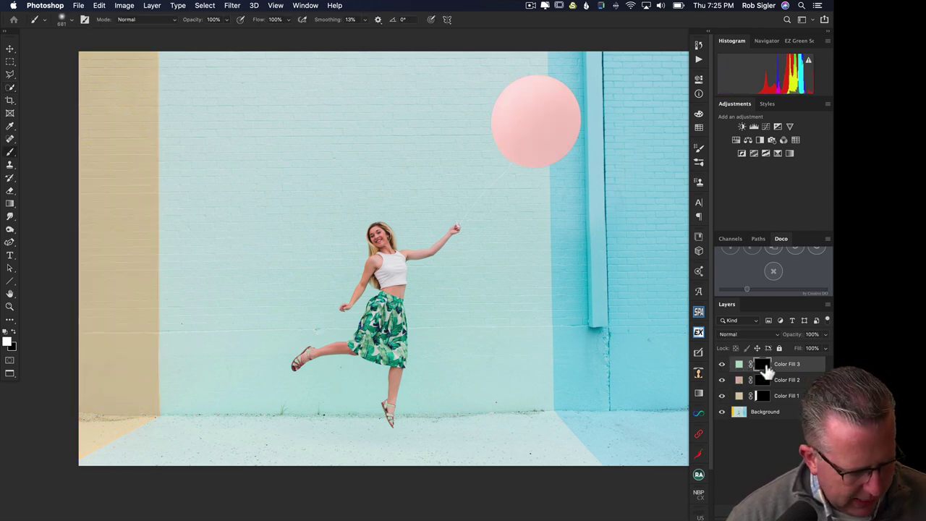
key(x)
mouse_move(383, 235)
mouse_down()
mouse_move(384, 243)
mouse_move(315, 251)
mouse_up()
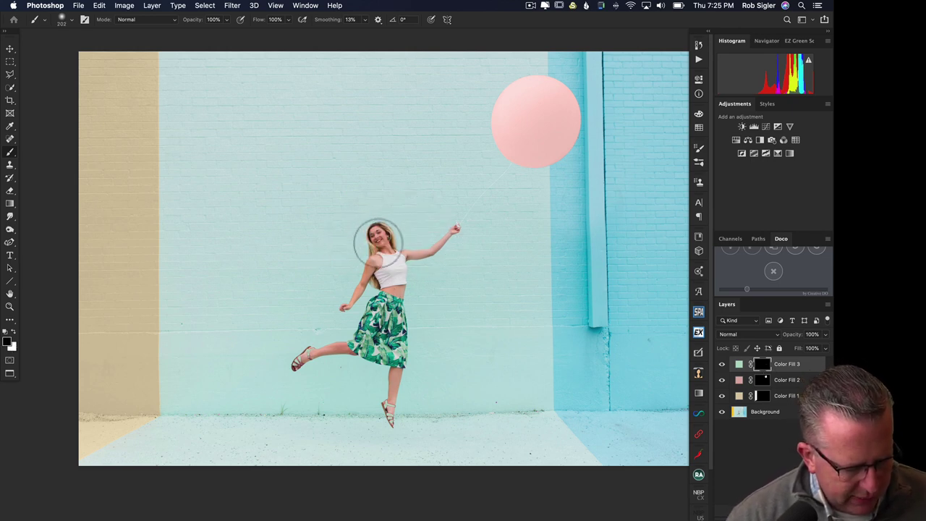
- Hide and show the colour fill layers twice more to compare recoloured and original photo
right_click(723, 413)
key(Escape)
alt+click(722, 413)
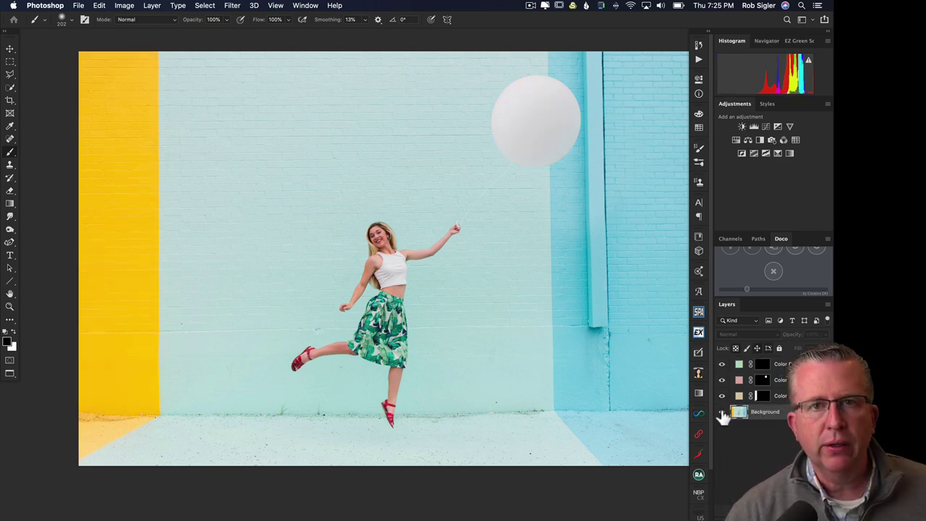
alt+click(723, 413)
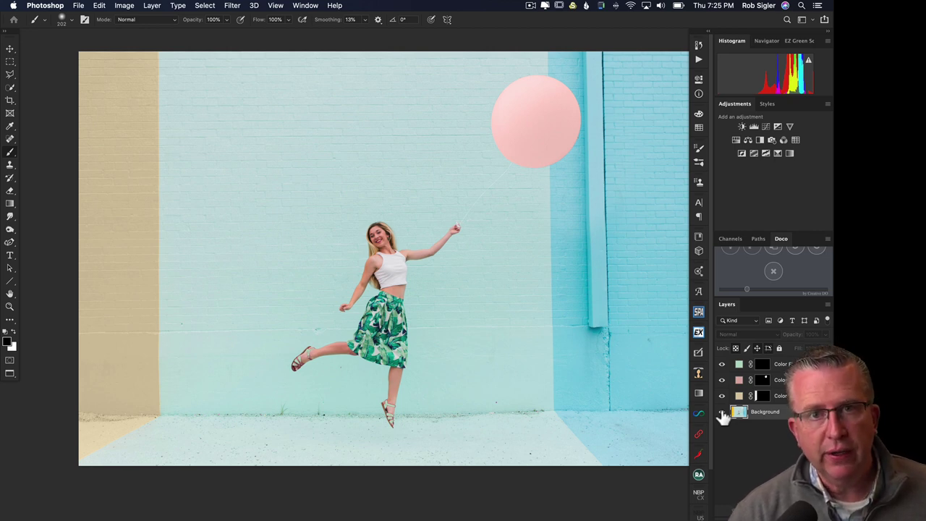
alt+click(722, 413)
alt+click(722, 412)
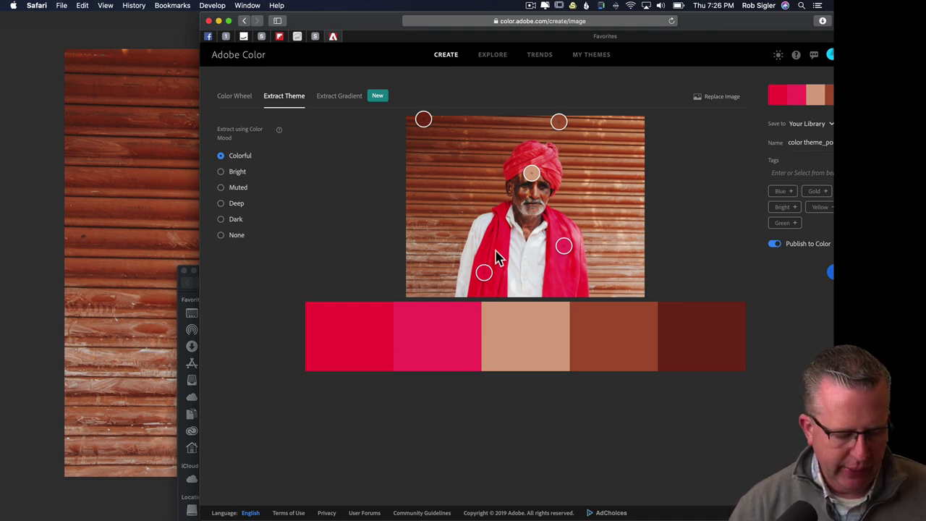
- Inspect the red swatch sampled from the man's scarf in the extracted theme
click(484, 272)
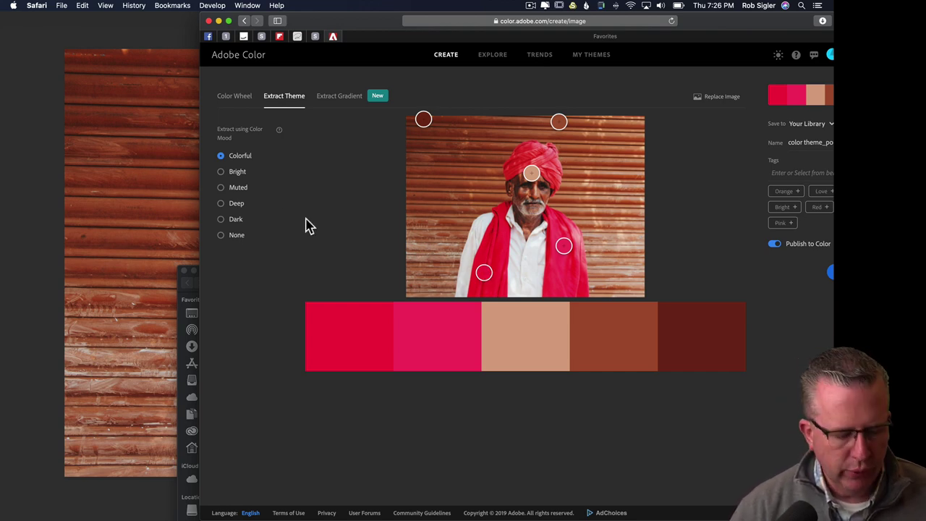
- Make the scarf red the Color Wheel base, apply Complementary harmony, and select green #16F23D
click(234, 101)
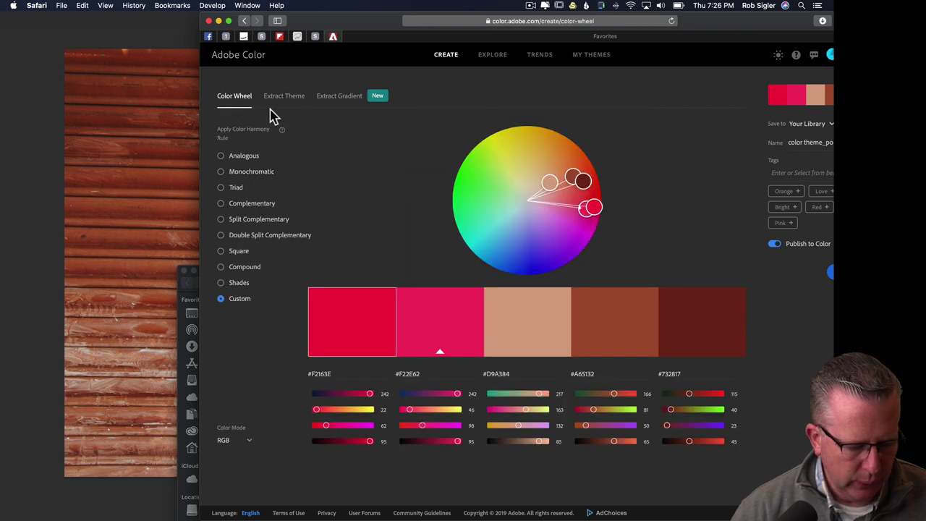
mouse_move(352, 355)
mouse_down()
mouse_move(366, 335)
mouse_move(408, 328)
mouse_move(542, 325)
mouse_up()
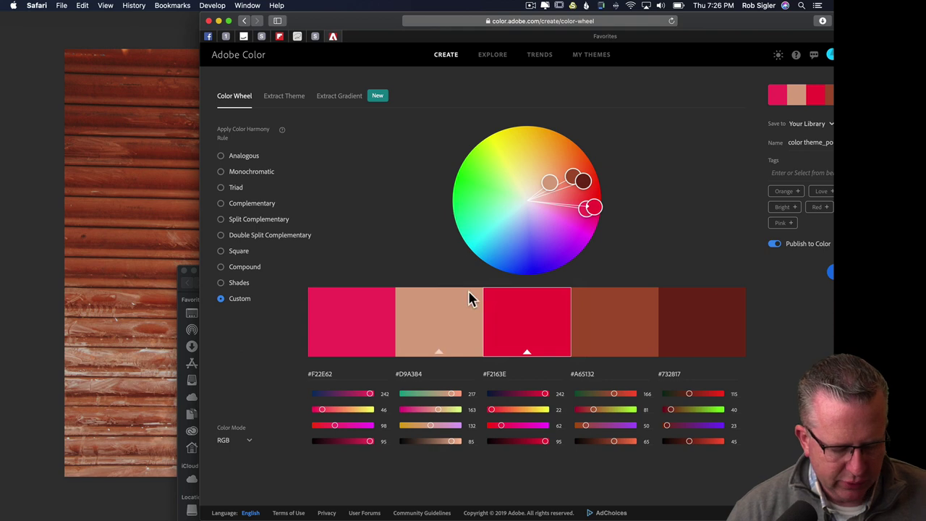
click(252, 205)
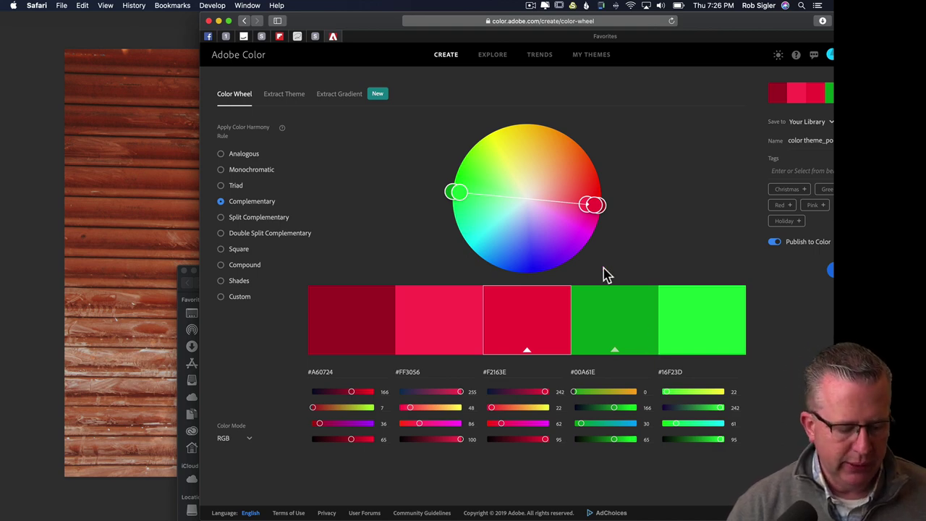
click(688, 375)
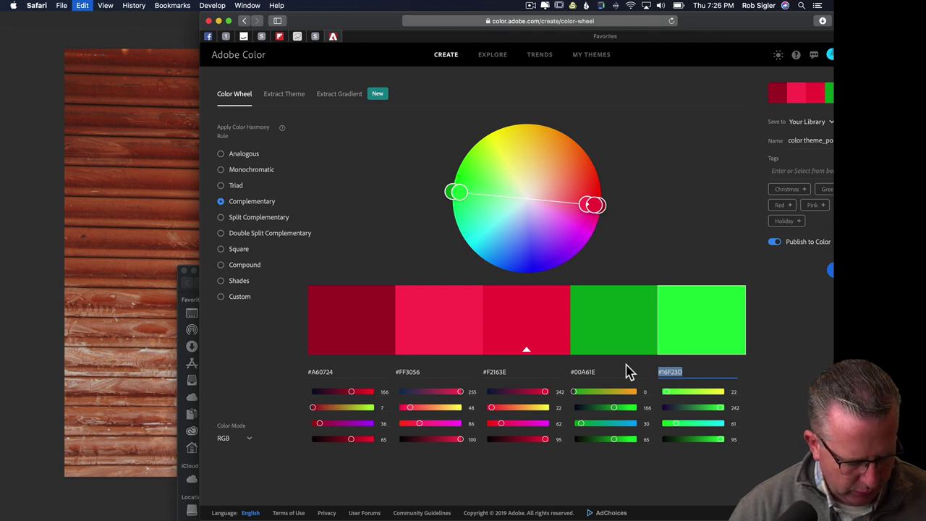
click(181, 105)
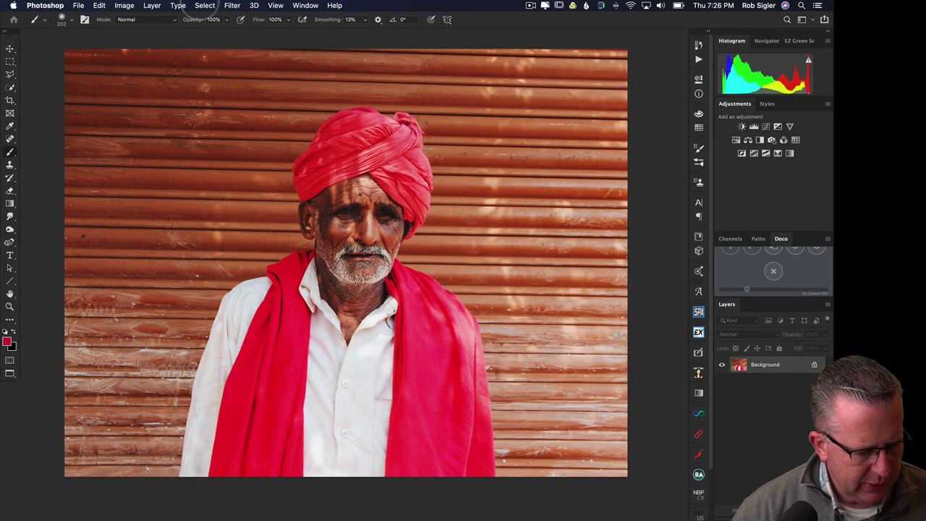
- Select the man as subject and invert the selection to the wall behind him
click(204, 5)
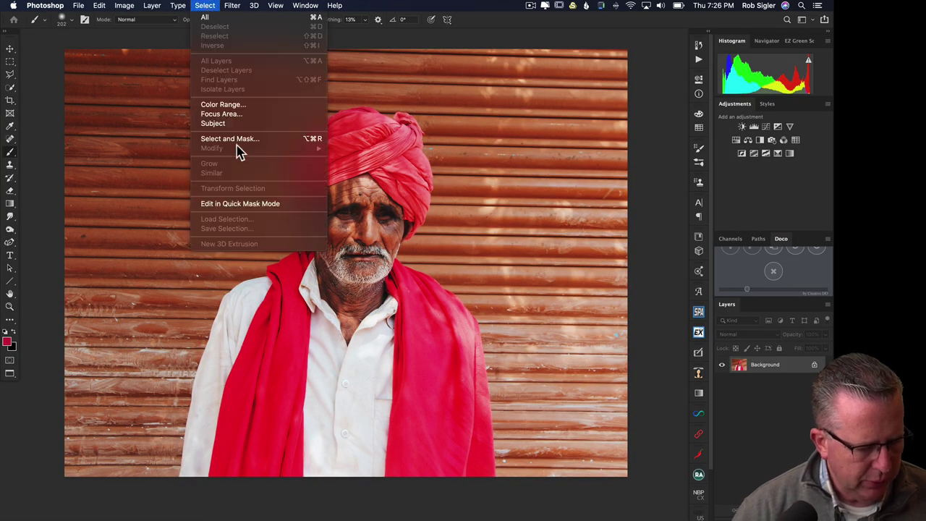
click(217, 123)
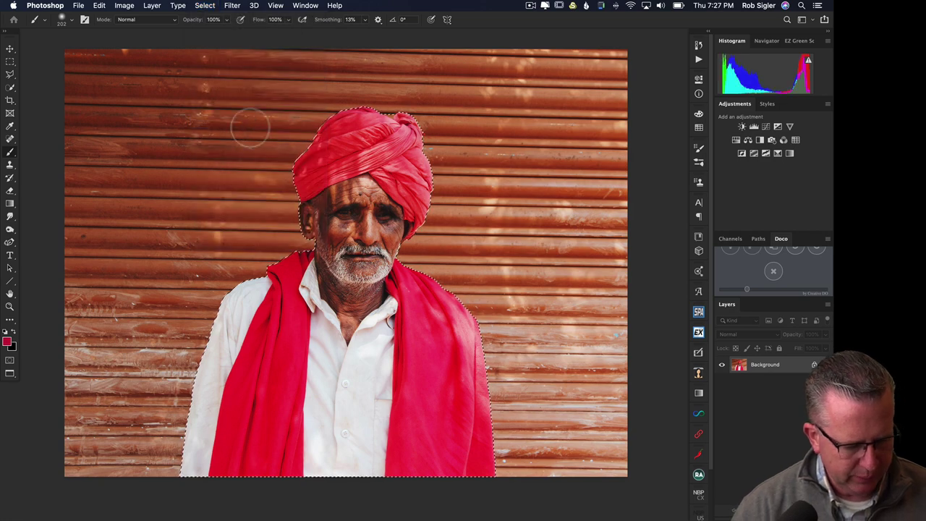
key(super+0)
drag(364, 138, 339, 139)
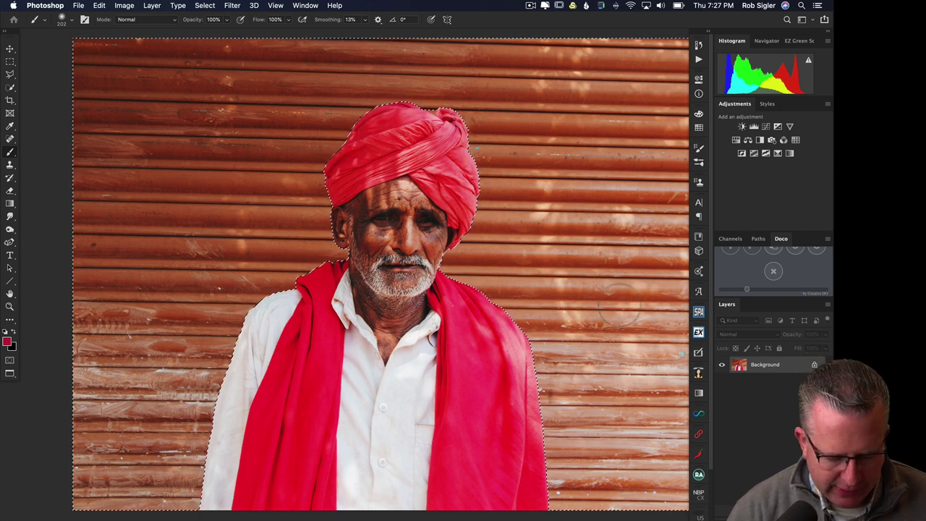
- Add a #16F23D green Solid Color fill over the backdrop in Color blend mode
click(769, 511)
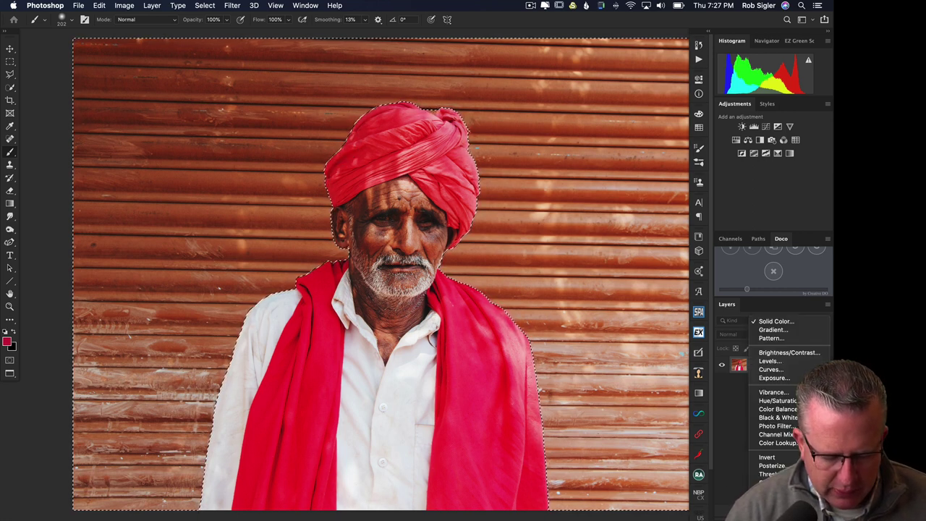
click(776, 321)
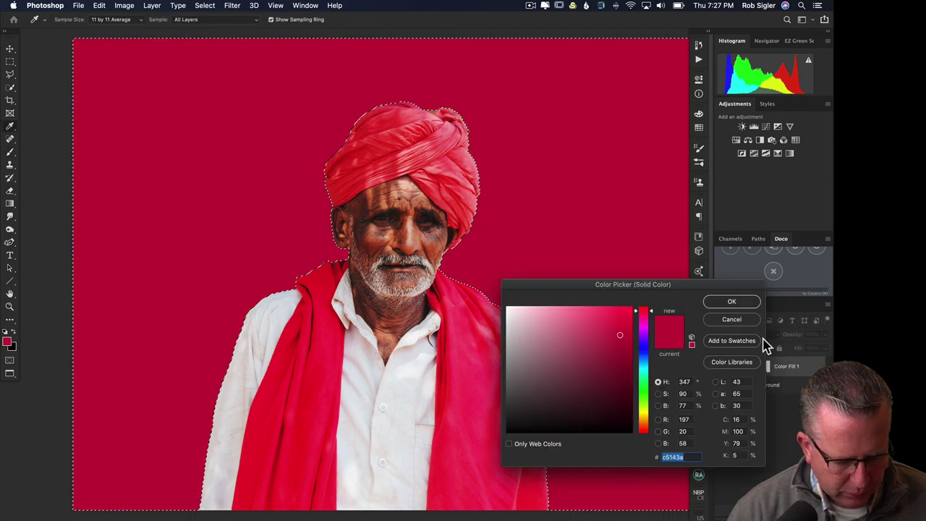
double_click(677, 457)
text(16f23d)
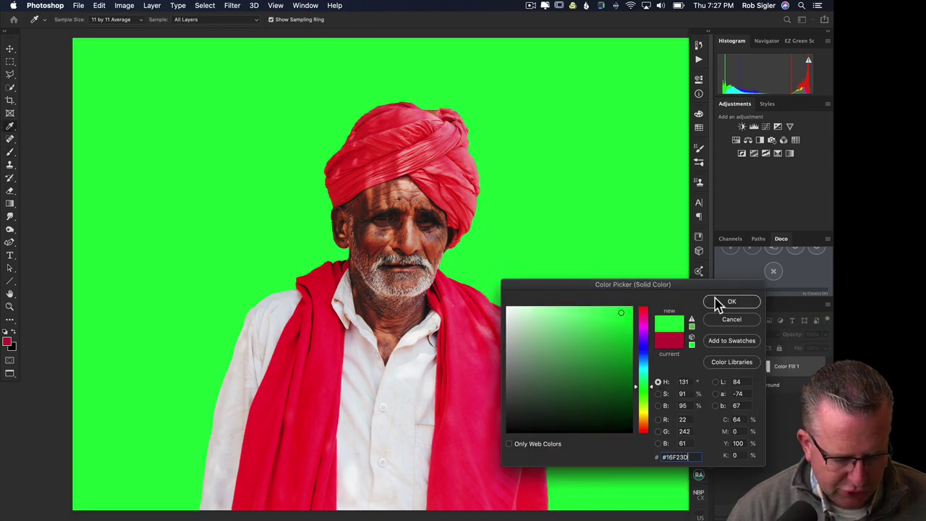
click(721, 302)
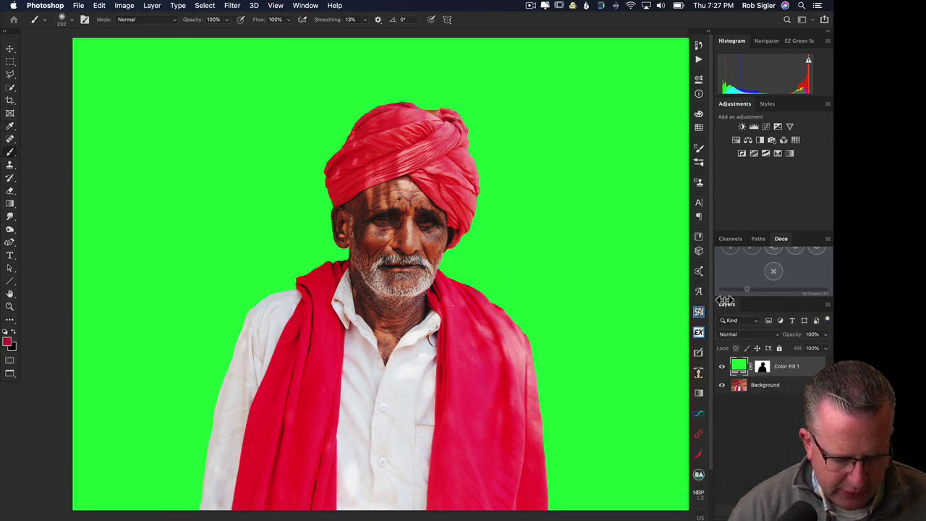
click(746, 334)
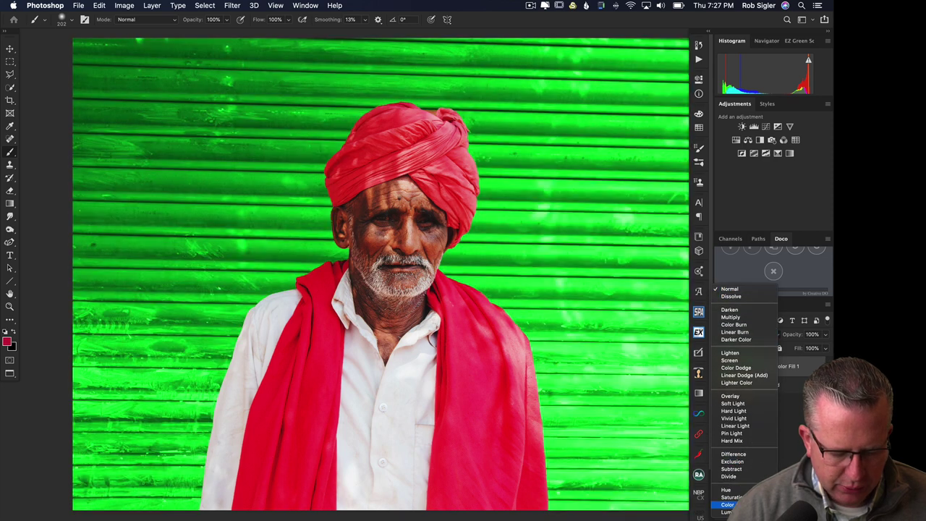
click(727, 504)
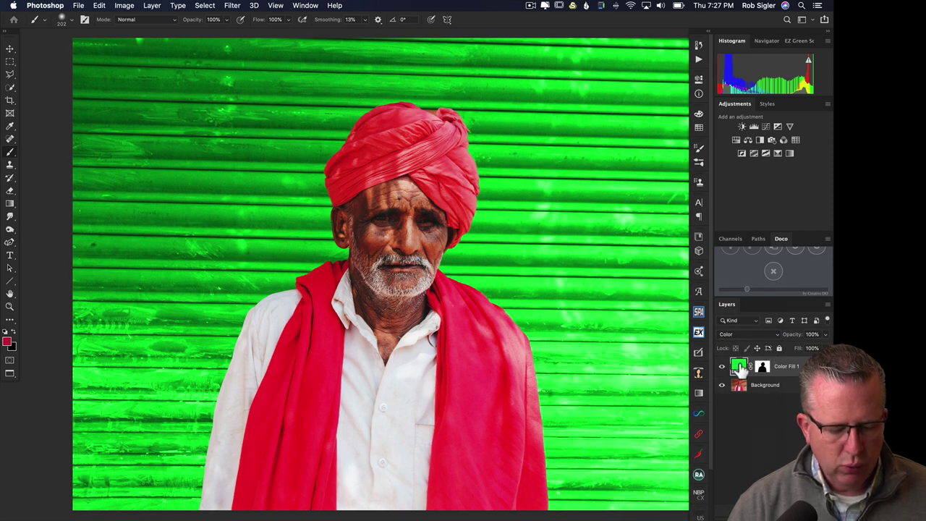
- Change the fill to a paler green #b4eebe and lower its opacity to 71%
double_click(739, 367)
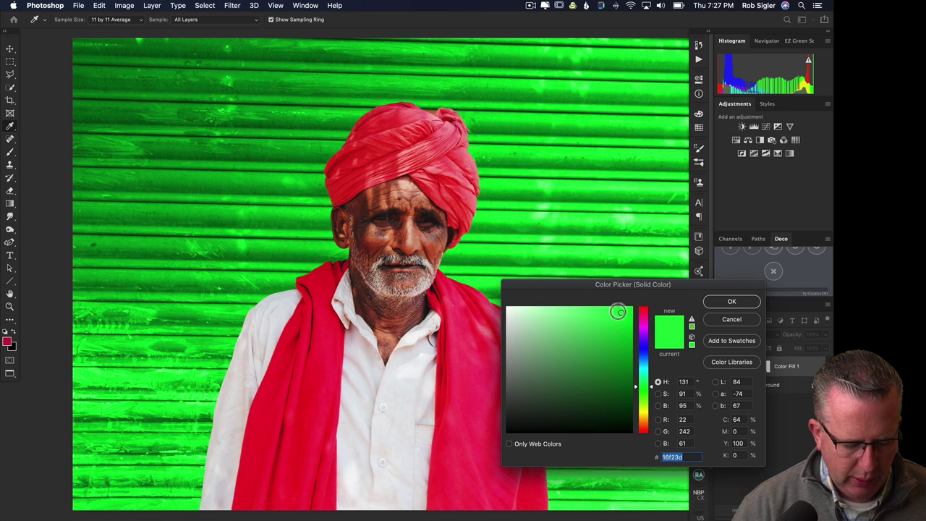
drag(620, 314, 537, 315)
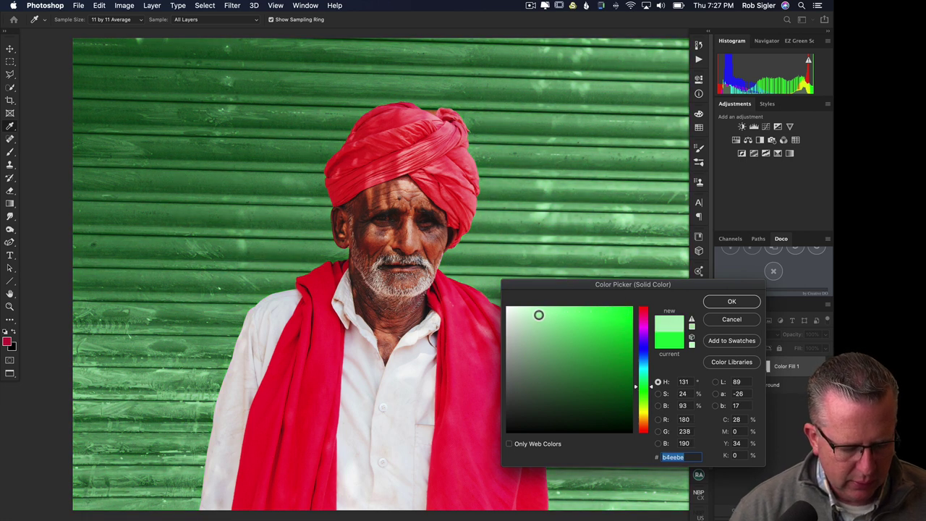
click(729, 301)
drag(794, 339, 793, 341)
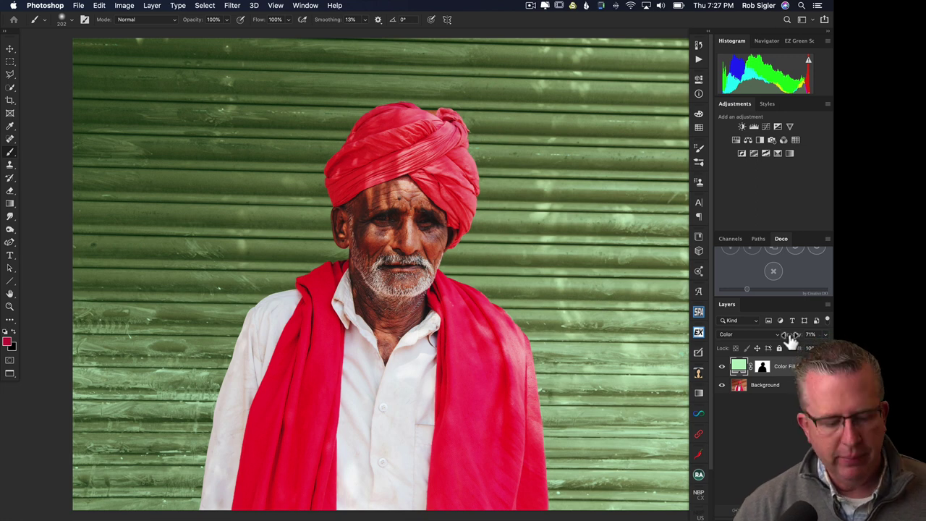
- Toggle Color Fill 1 off and on twice to compare green against the original wall, then close the portrait
alt+click(721, 385)
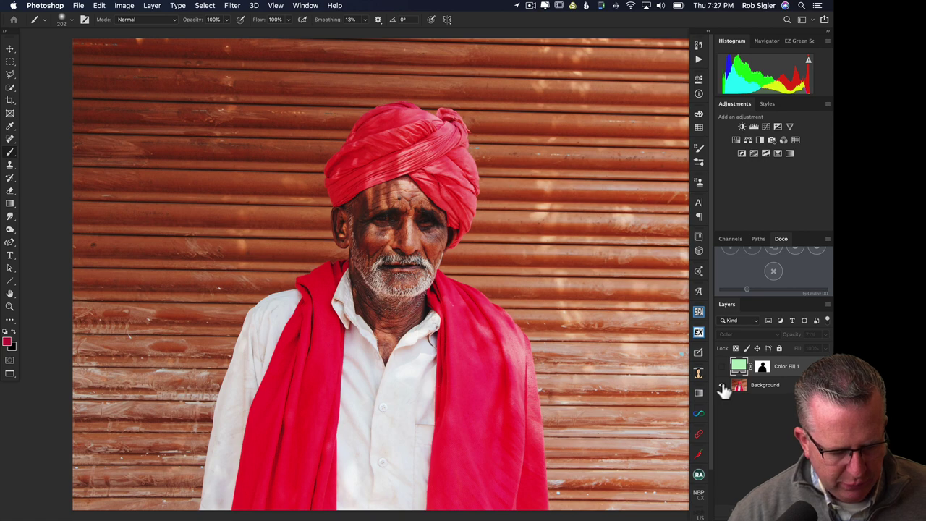
alt+click(722, 385)
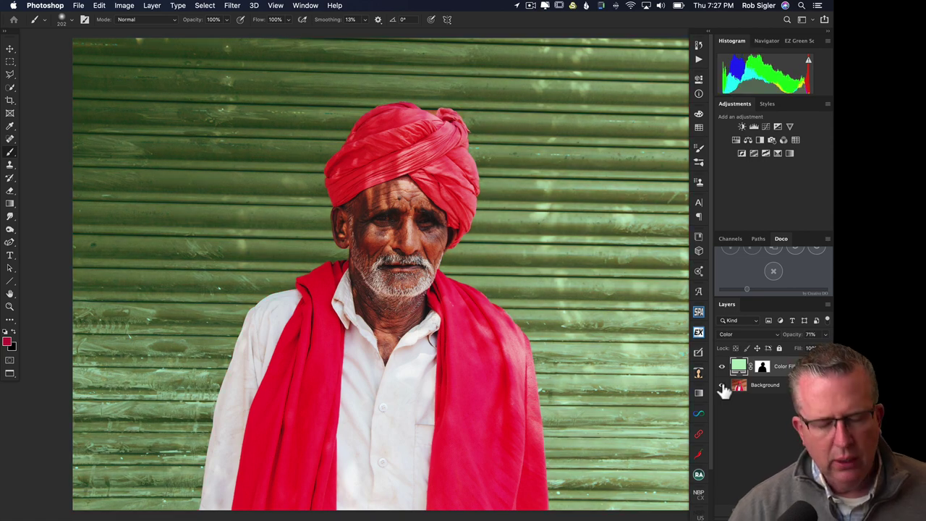
alt+click(721, 385)
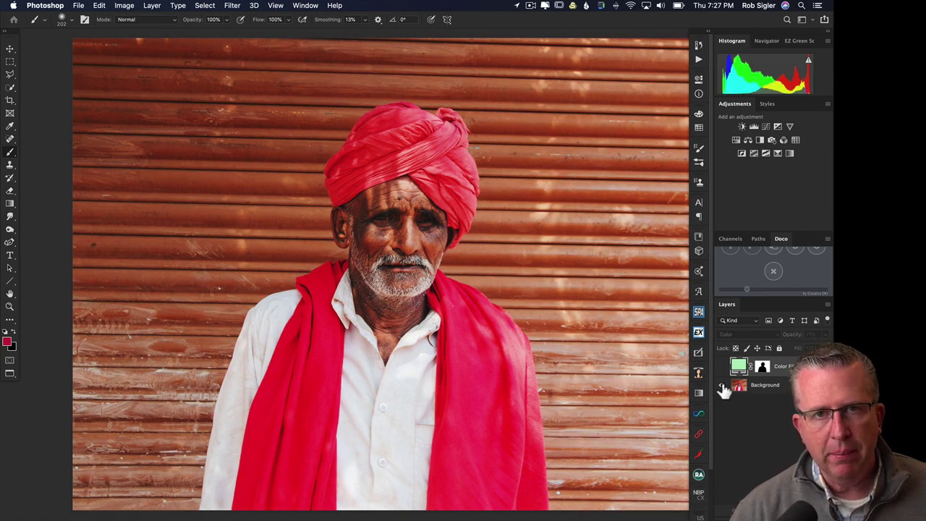
alt+click(721, 385)
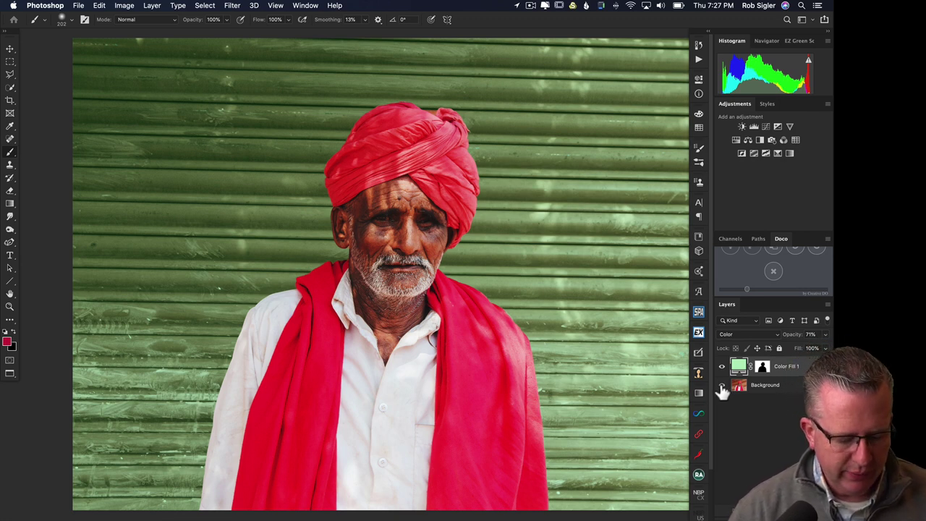
key(super+w)
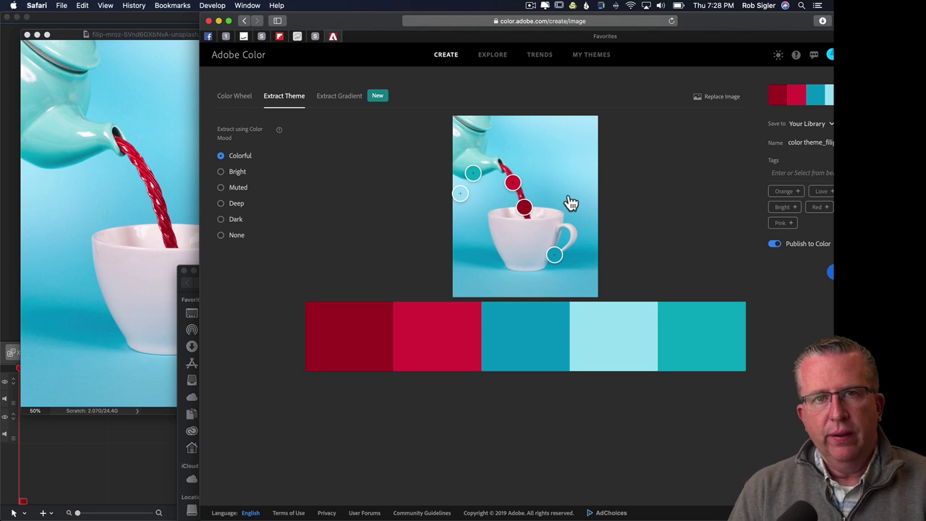
- Sample the blue background, shift swatch 1 on the colour wheel to yellow #F5DA3D, and copy its hex
drag(524, 208, 570, 204)
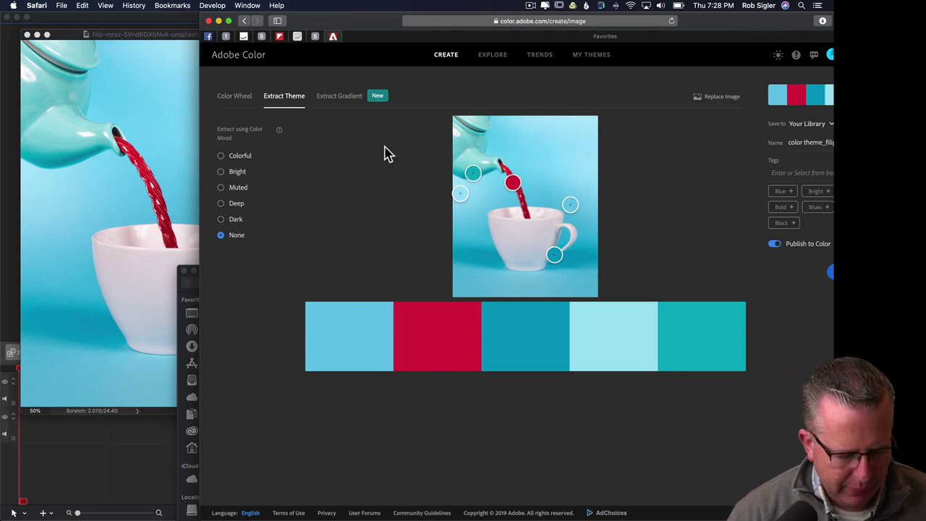
click(237, 101)
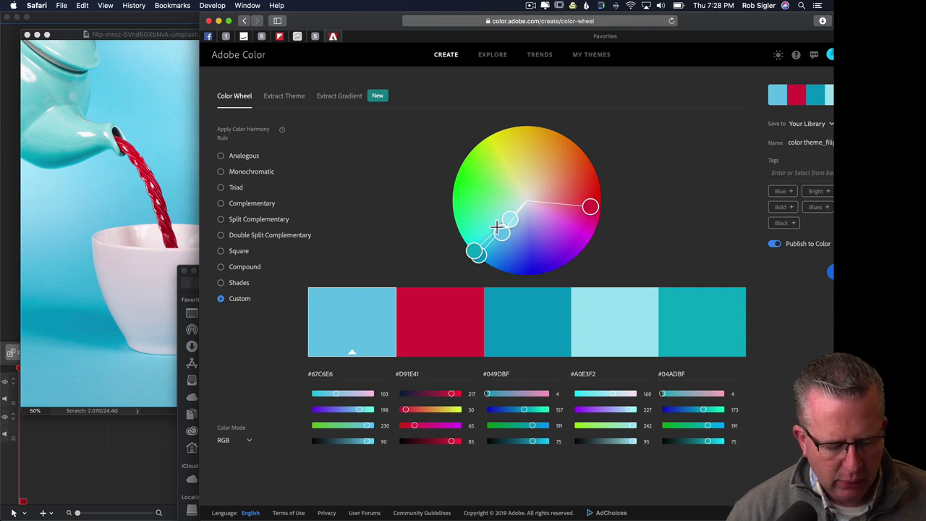
drag(499, 224, 516, 145)
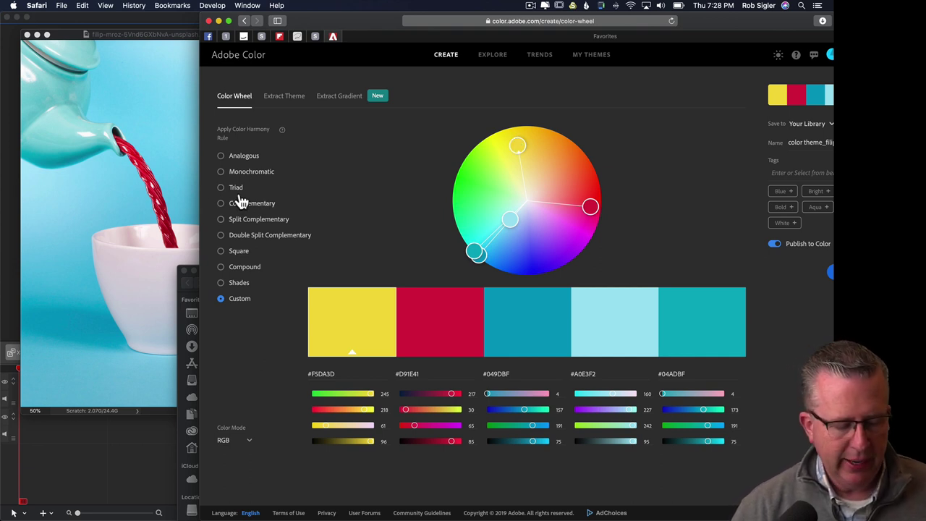
click(341, 374)
drag(341, 374, 282, 374)
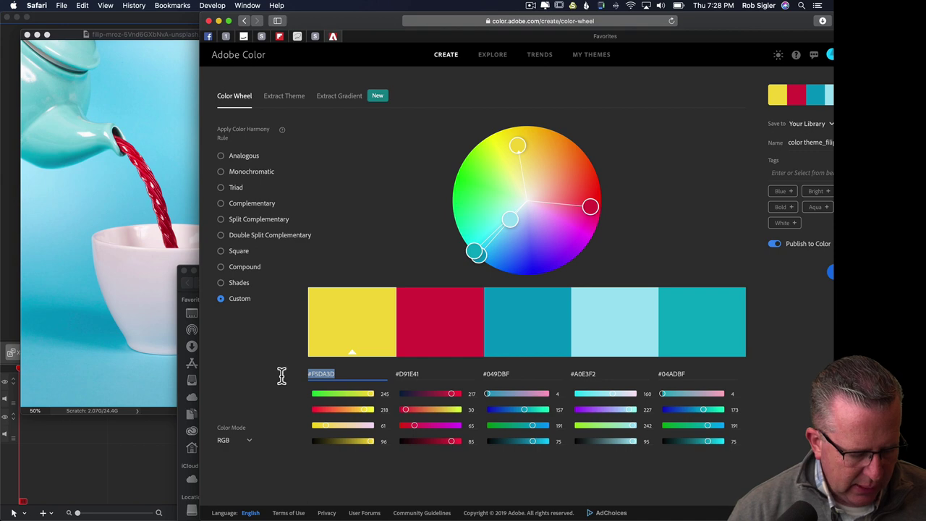
click(154, 346)
- Quick Select the teacup with its handle and add a Solid Color fill of #F5DA3D
key(w)
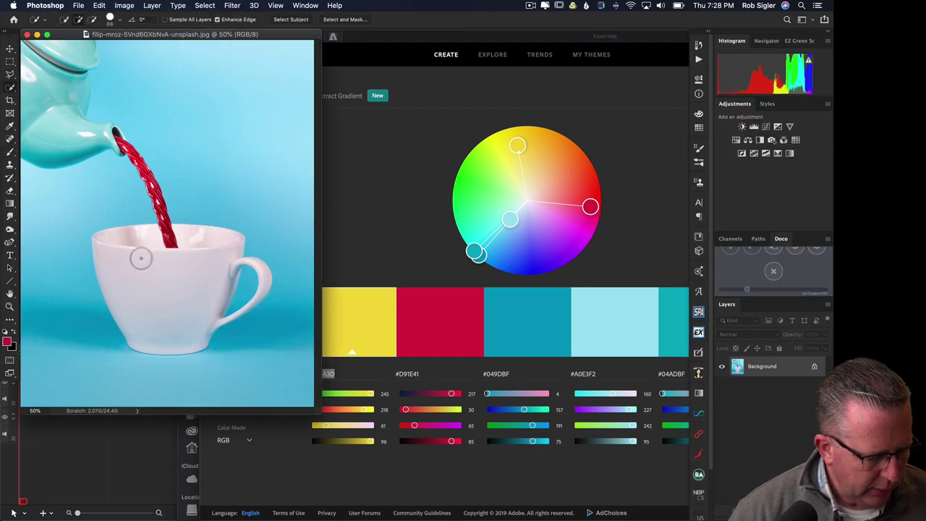
mouse_move(130, 254)
mouse_down()
mouse_move(128, 244)
mouse_move(132, 261)
mouse_move(274, 282)
mouse_move(244, 291)
mouse_up()
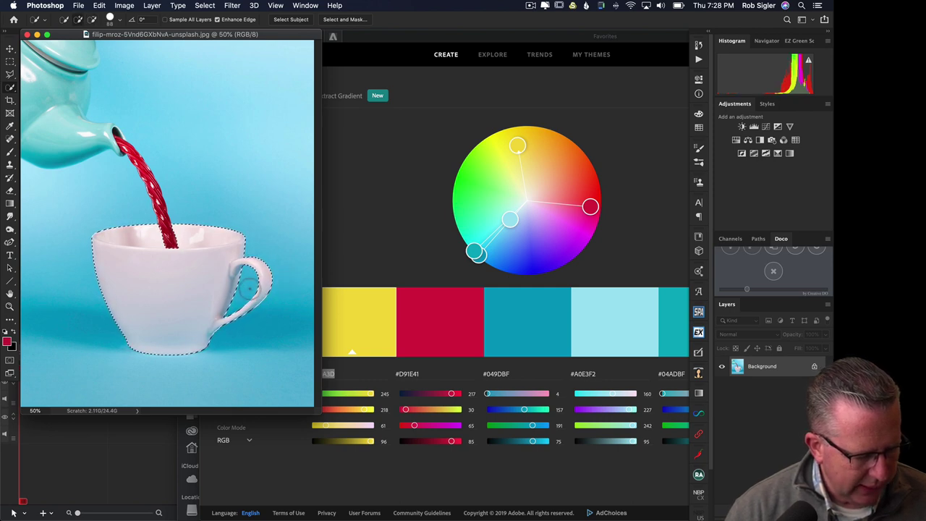
click(769, 507)
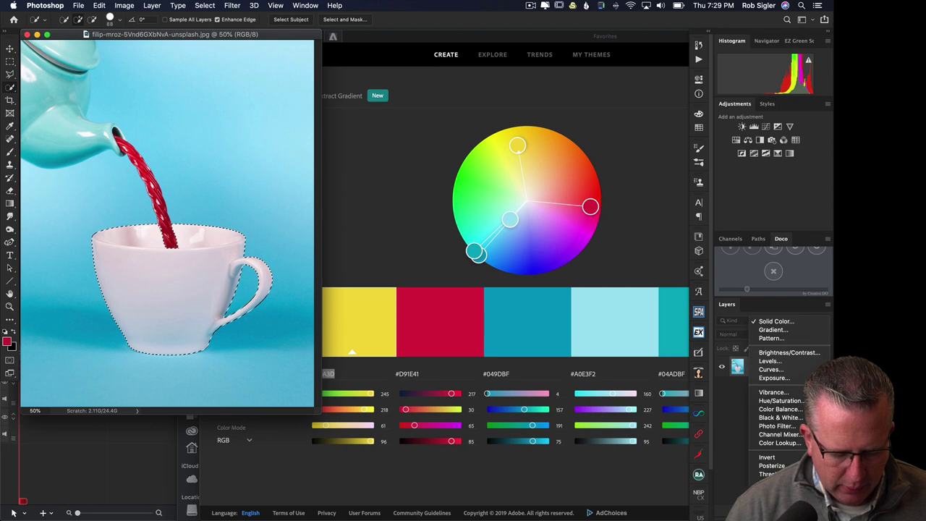
click(767, 322)
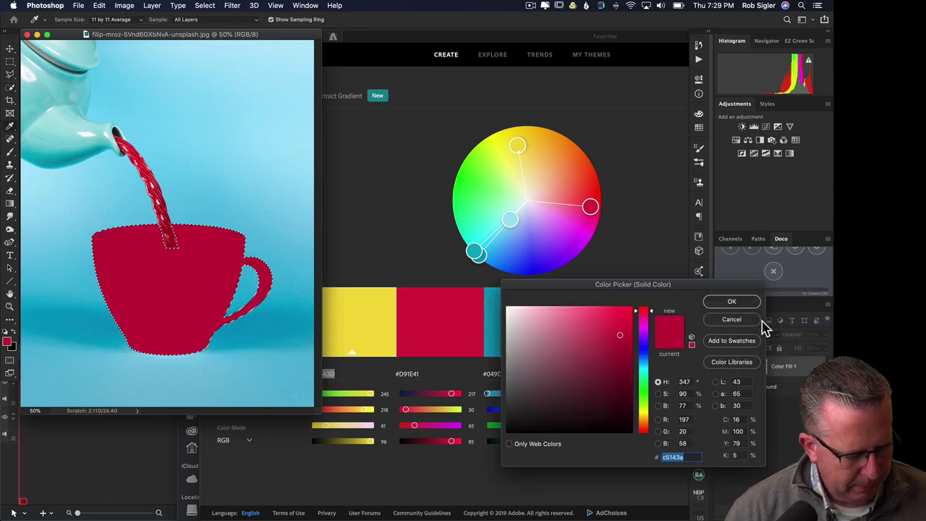
text(#F5D43D)
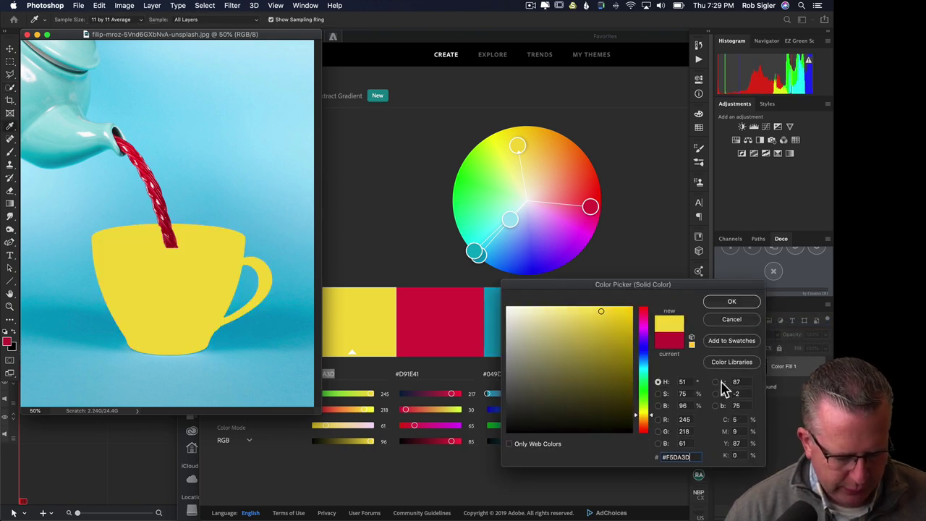
click(747, 307)
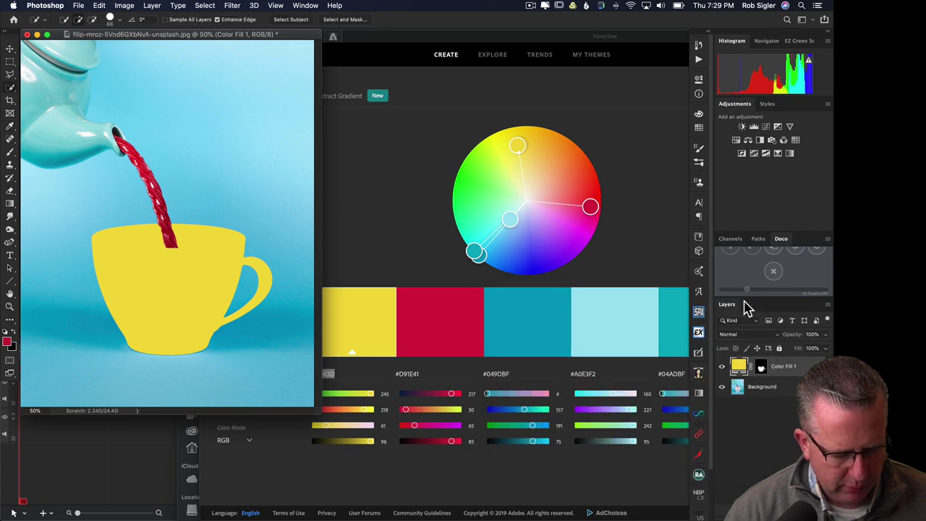
- Set the yellow fill to Color blend mode at 49% opacity and toggle it to compare with the white cup
key(w)
key(f)
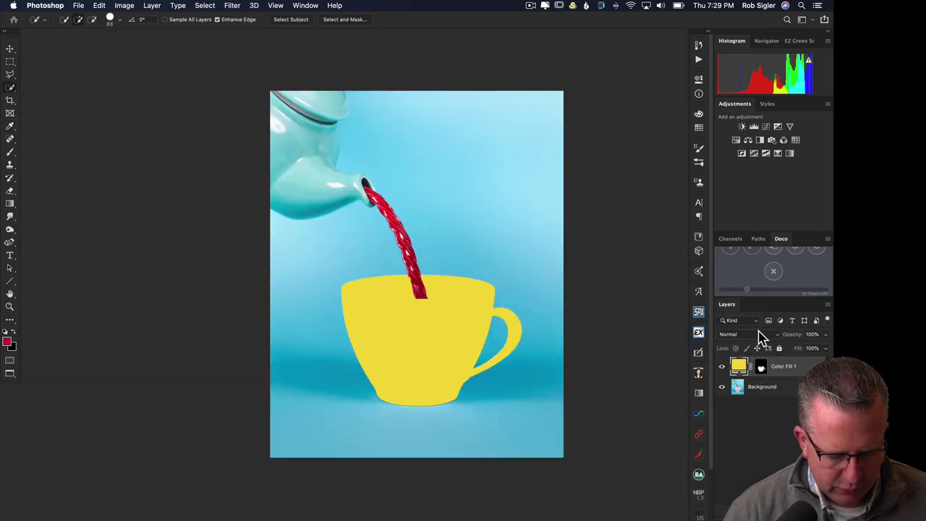
click(760, 335)
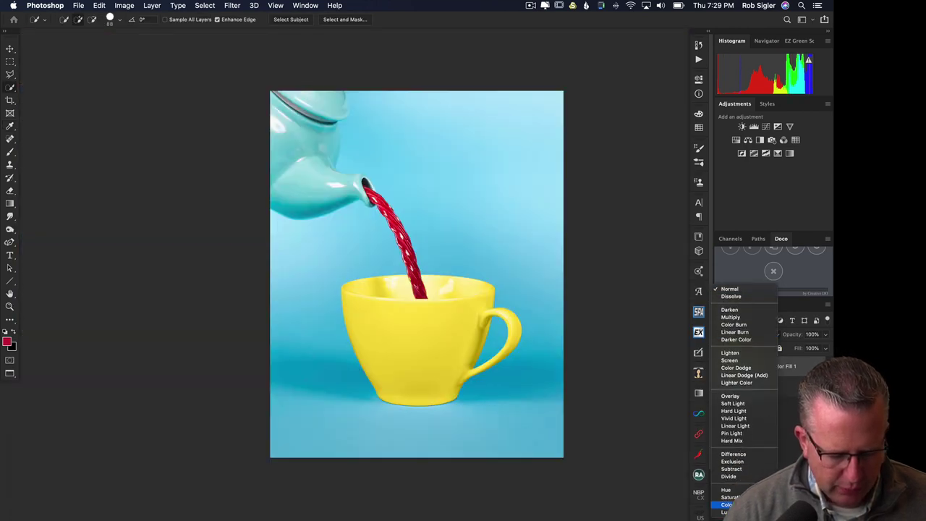
key(Escape)
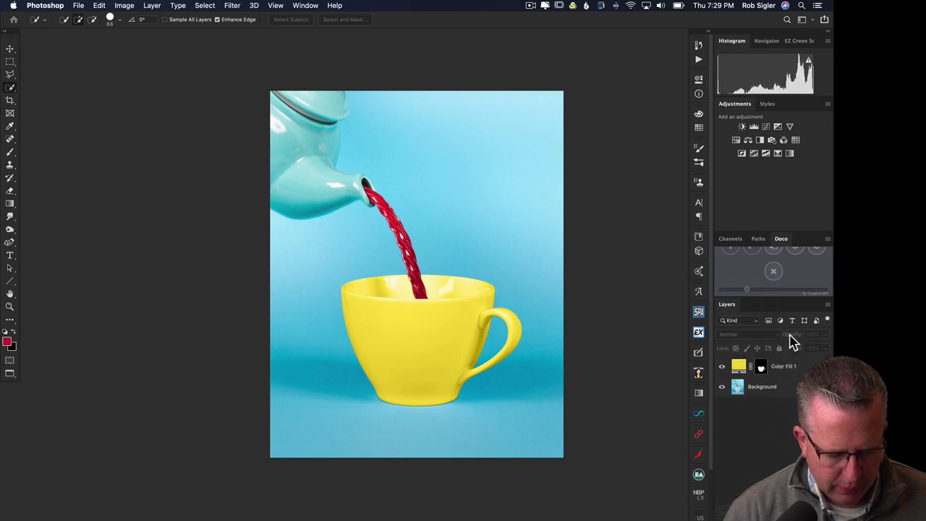
click(789, 366)
mouse_move(796, 341)
mouse_down()
mouse_move(771, 344)
mouse_move(794, 344)
mouse_up()
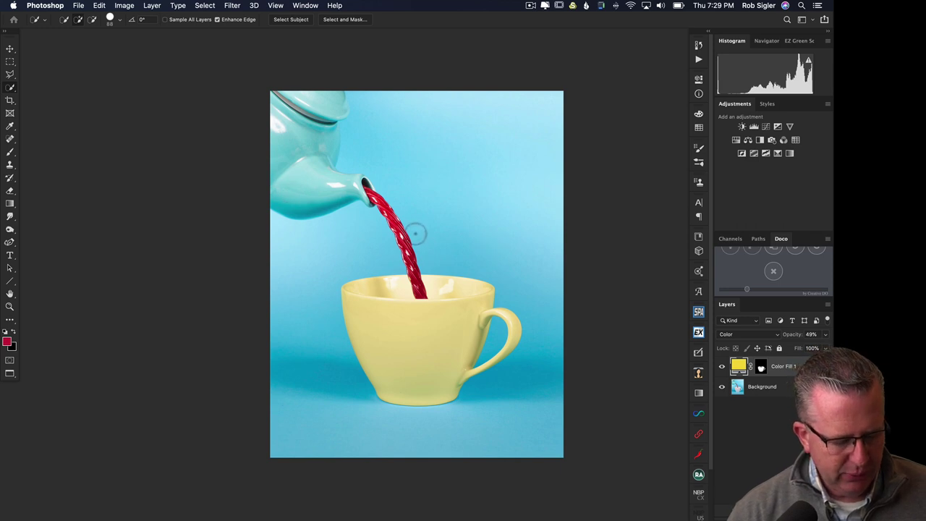
alt+click(722, 388)
alt+click(723, 388)
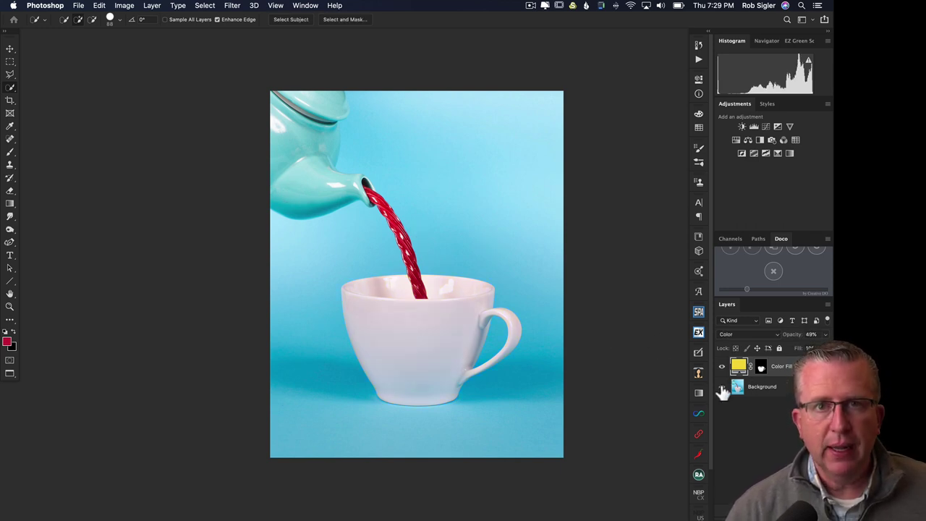